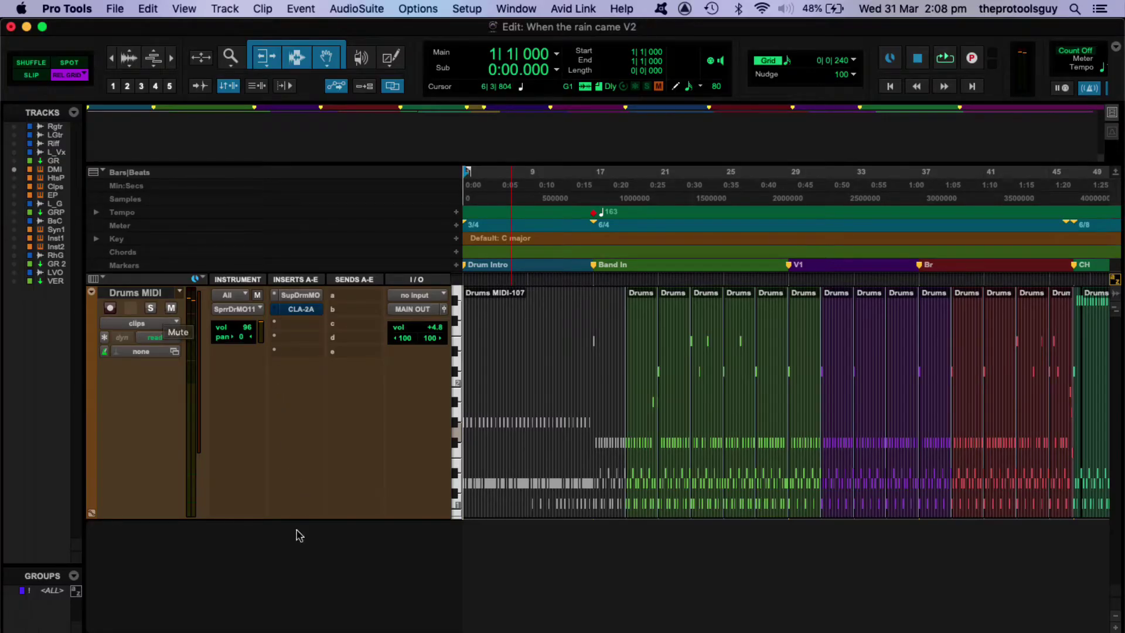
- In the New Tracks dialog, create 8 mono audio, 2 stereo audio, 1 stereo Aux Input and 1 stereo Master Fader
key("shift+super+n")
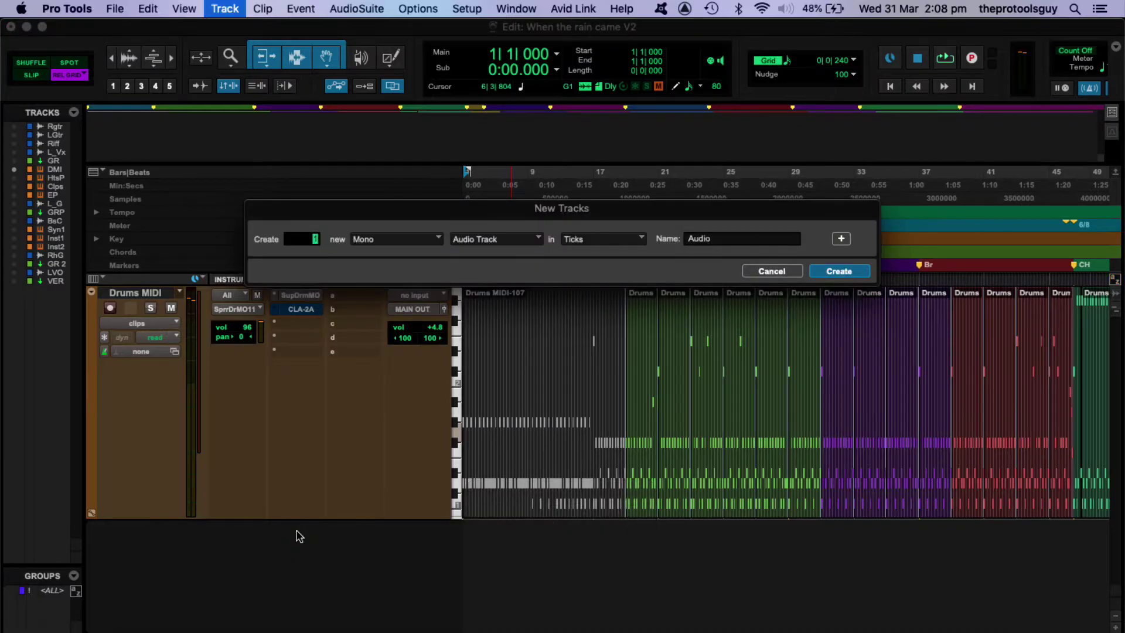
key("shift+super+Down")
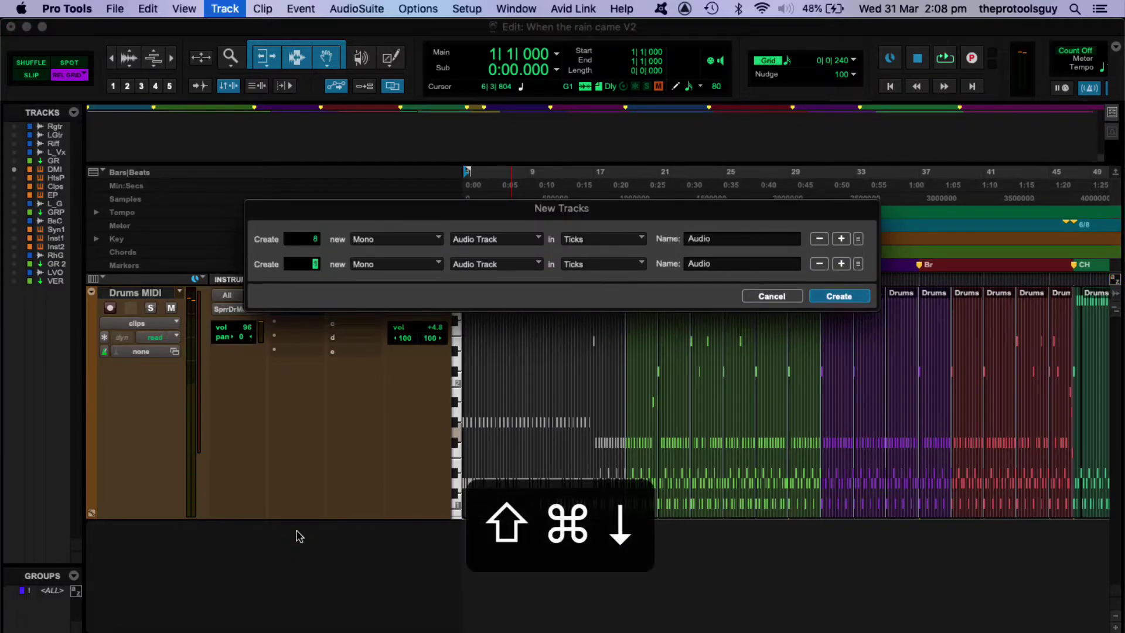
key("super+Right")
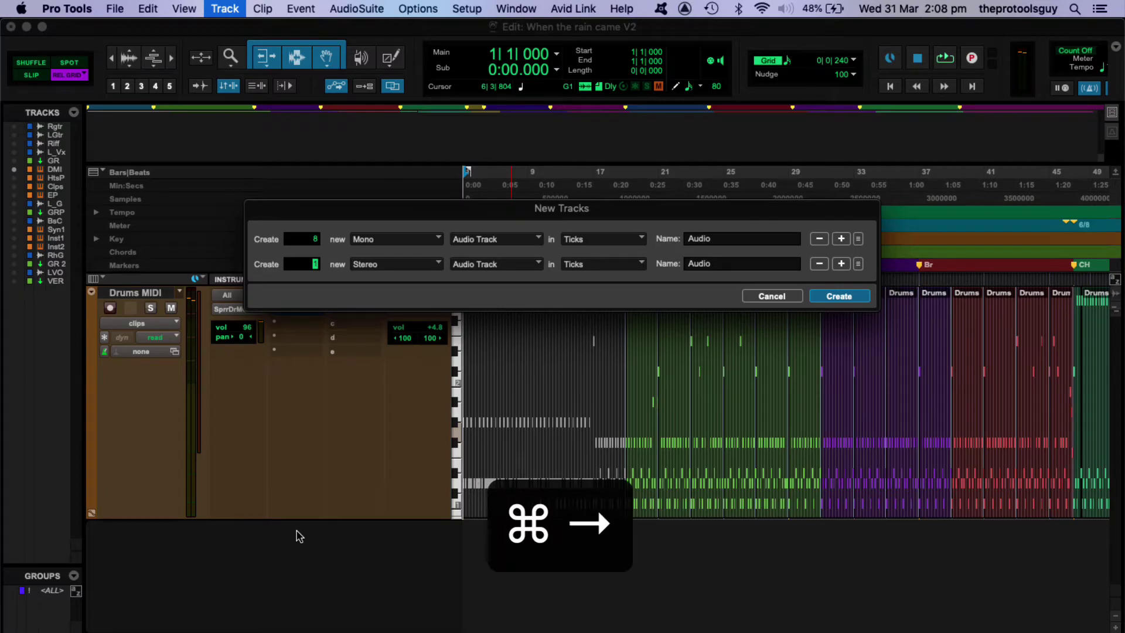
type("2")
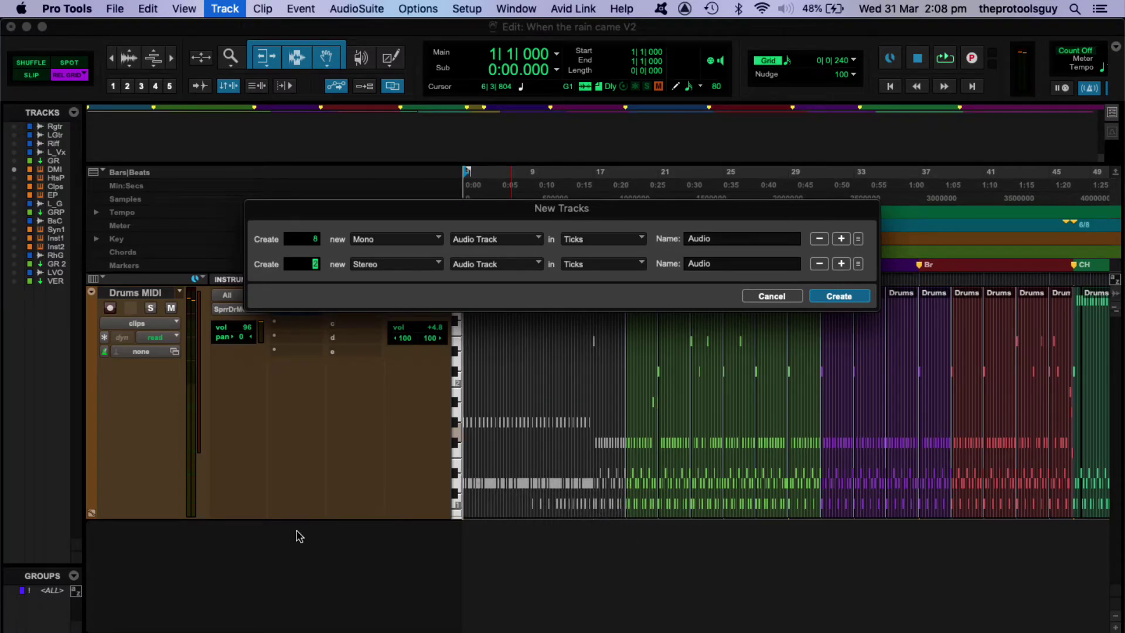
key("shift+super+Down")
key("super+Right")
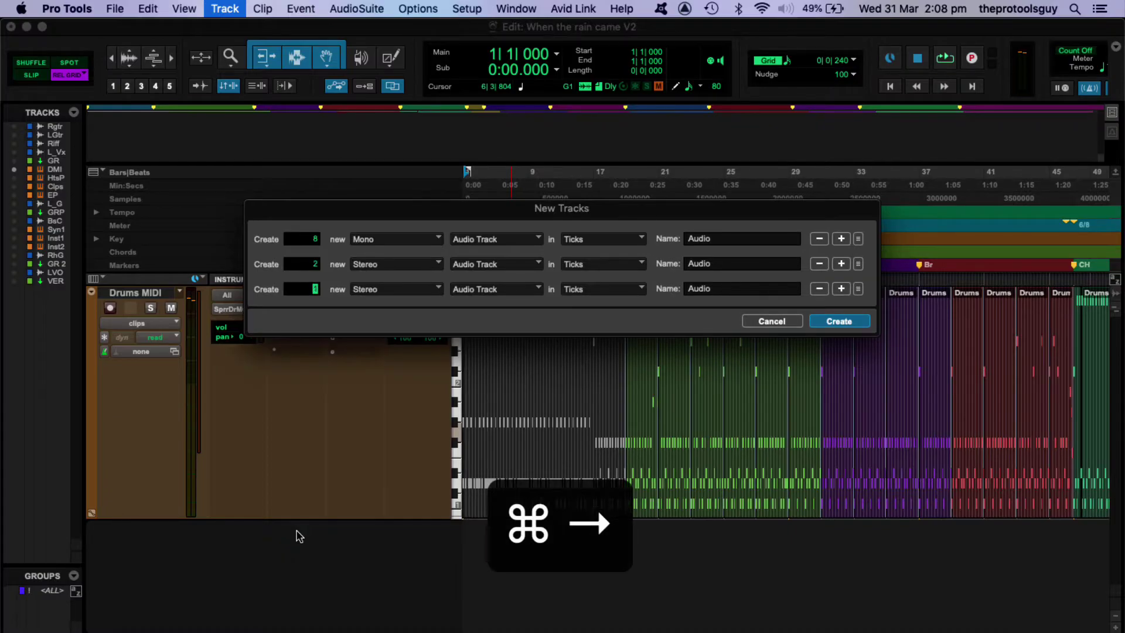
key("super+Down")
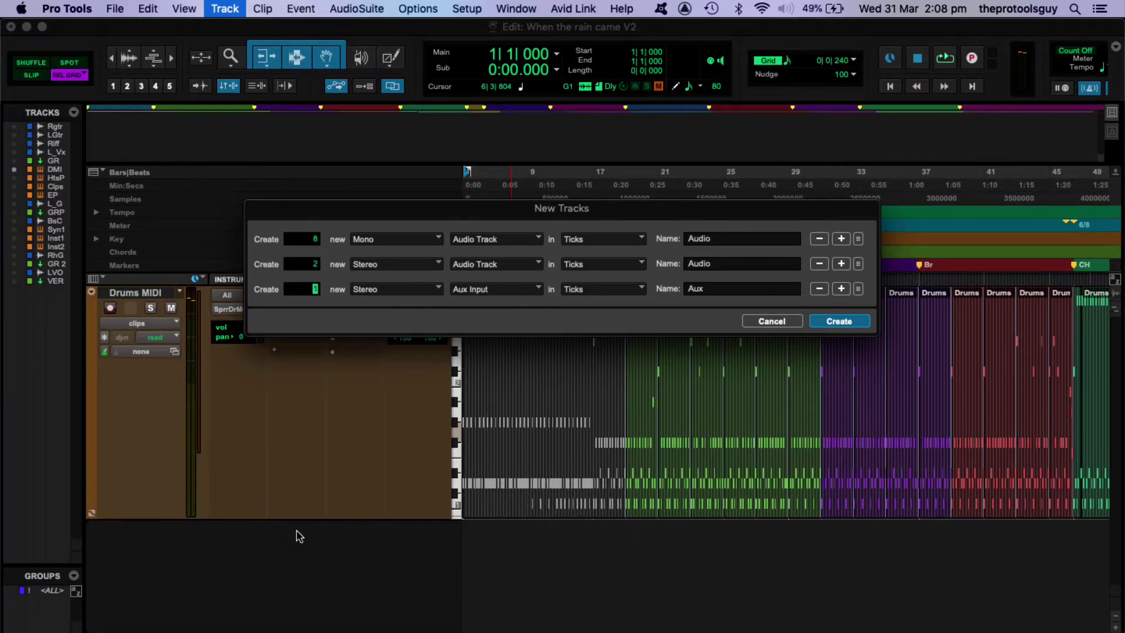
key("shift+super+Down")
key("super+Right")
key("super+Down")
key("super+Up")
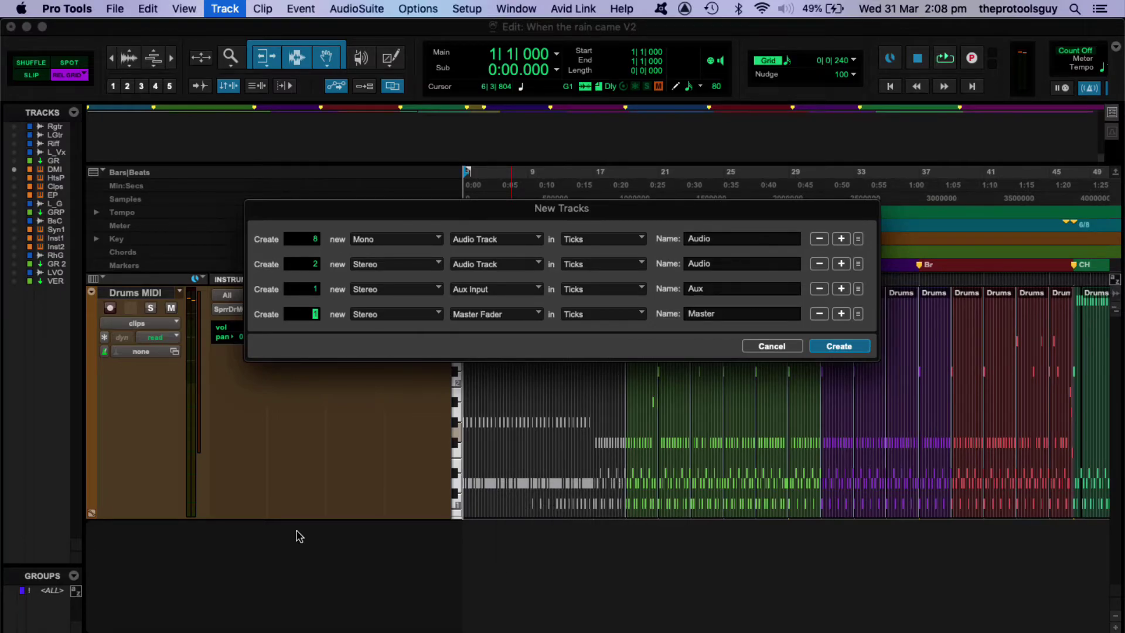
key("Return")
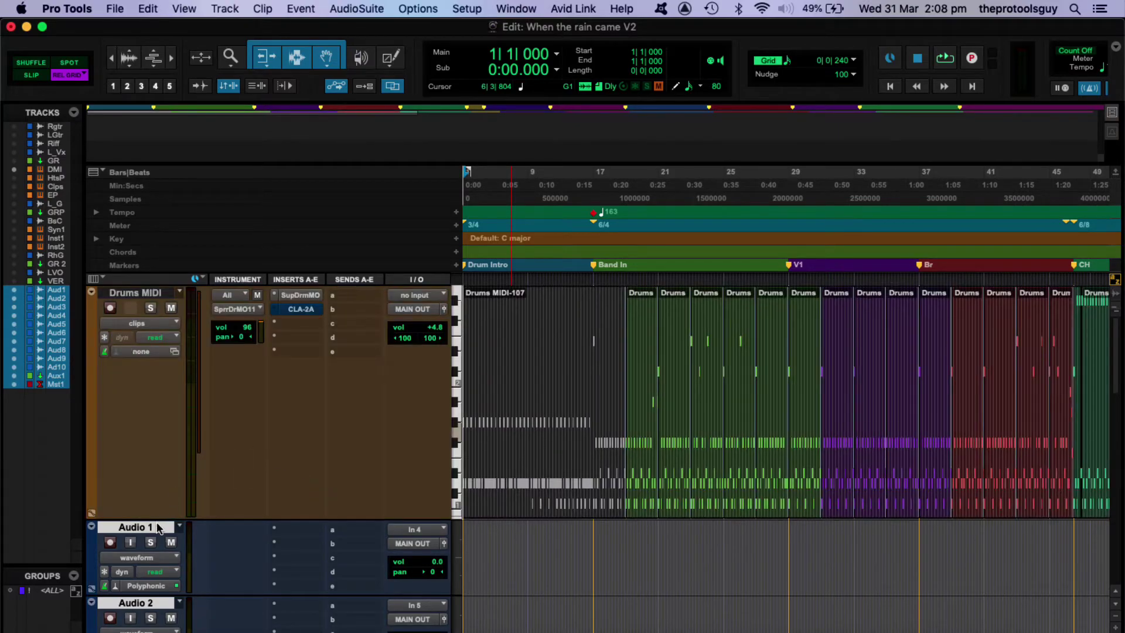
- Name the audio tracks after the drum mics, starting KK out and KK In, and the aux DRUM Grp
double_click(151, 528)
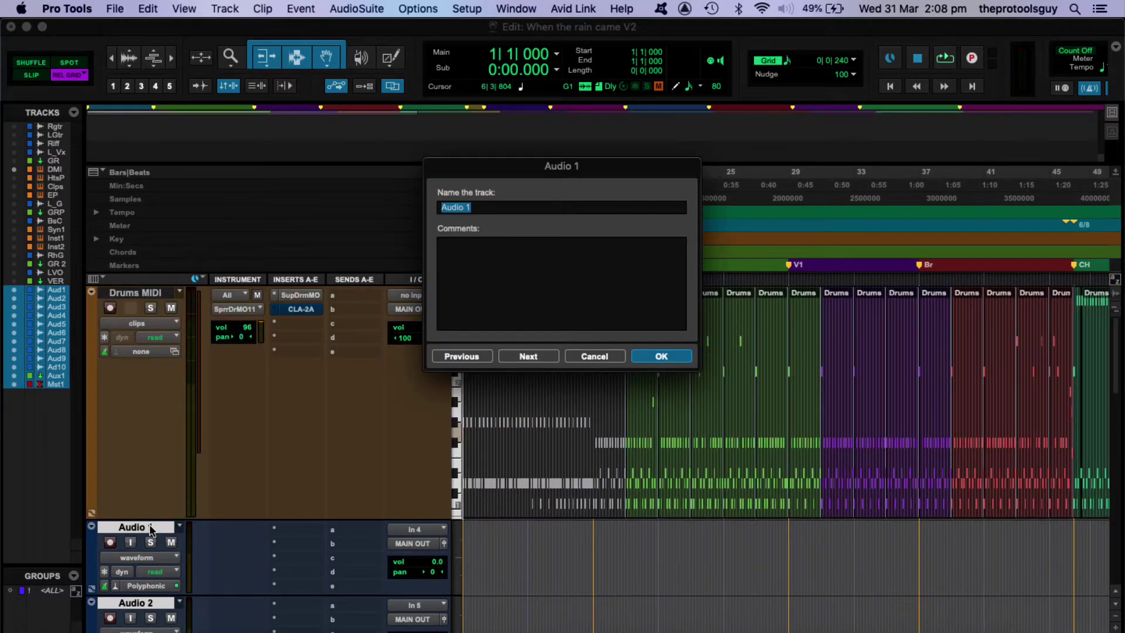
type("KK out")
key("super+Right")
type("KK In")
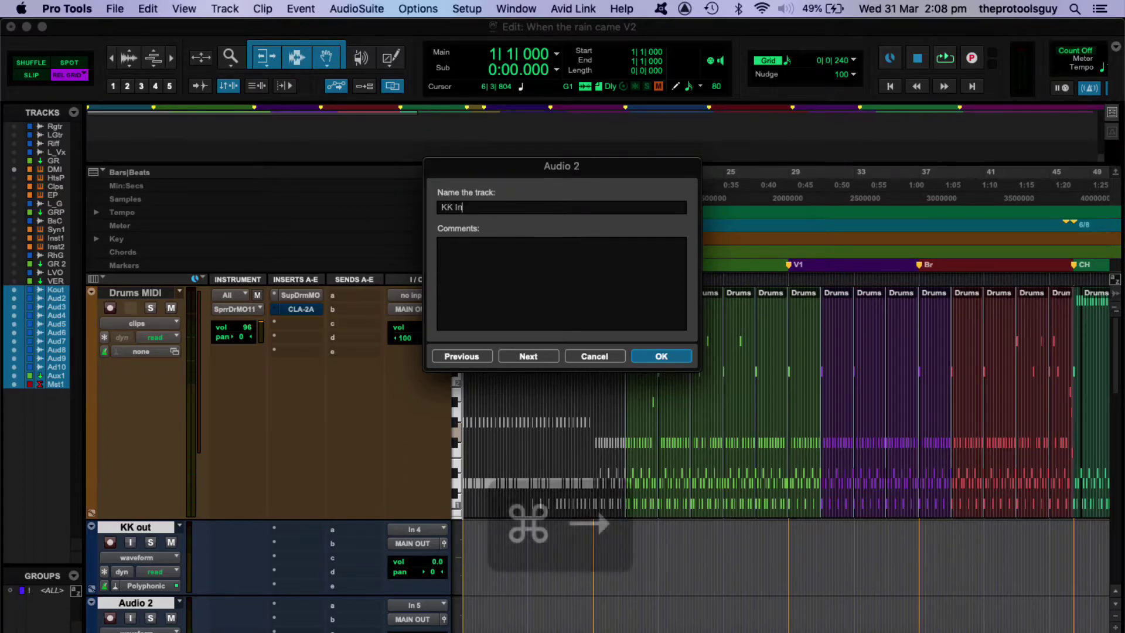
key("super+Right")
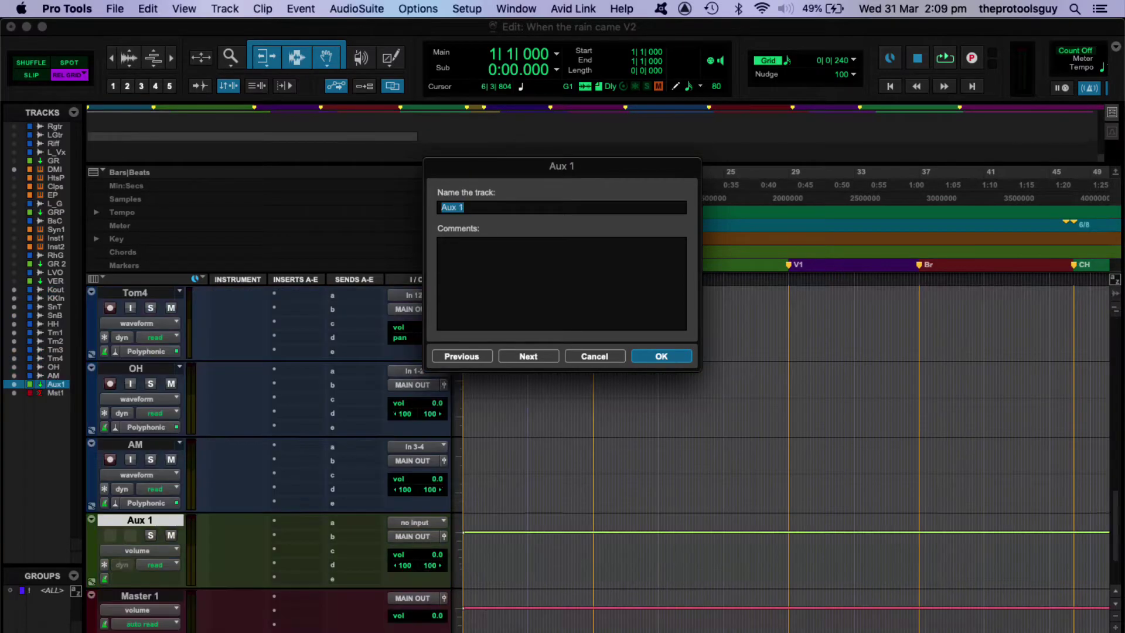
type("DRUM Grp")
key("Return")
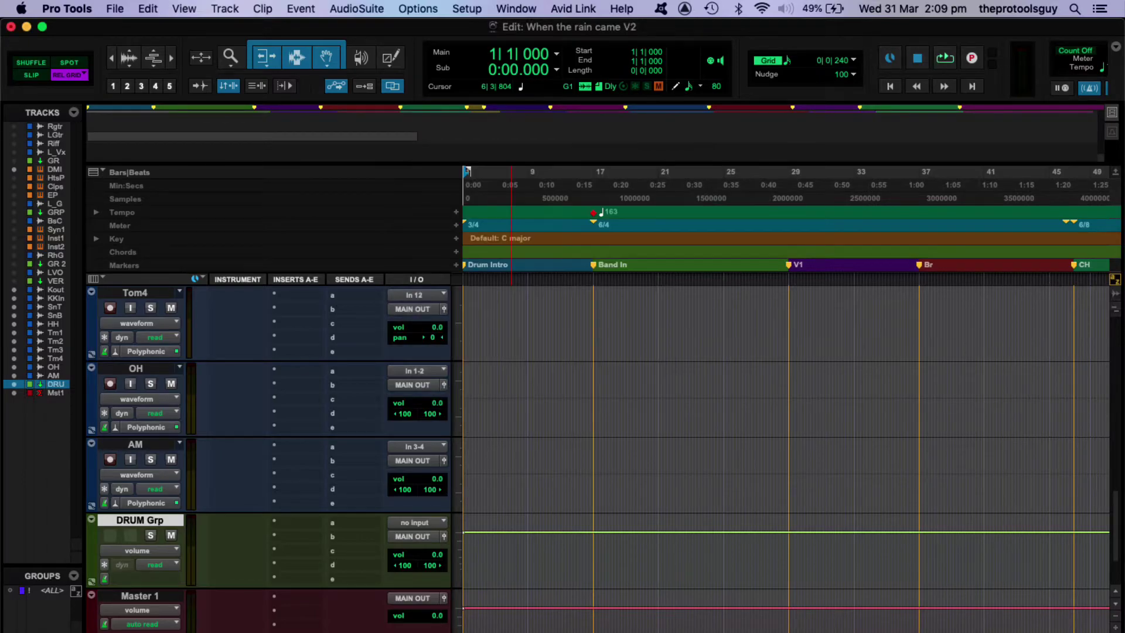
- Name the master fader DRUM TRIM and move it above the DRUM Grp track
double_click(153, 596)
type("DRUM TRIM")
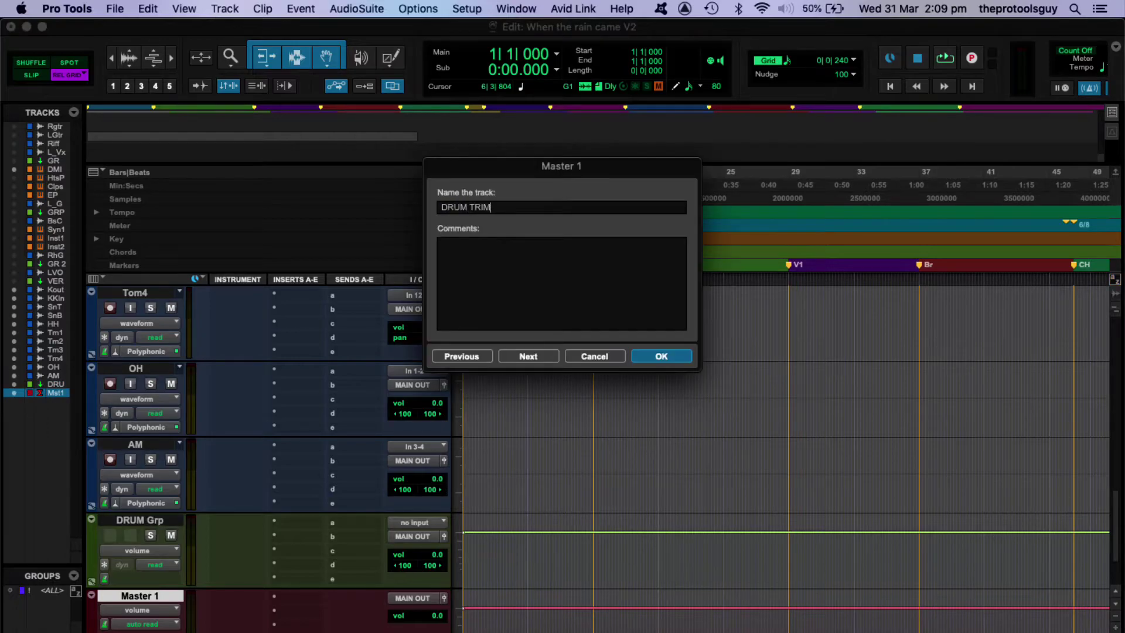
key("Return")
left_click_drag(143, 595, 154, 535)
- Show the Mix window, open the SupDrmMO insert on Drums MIDI and go to its MIXER page
key("super+equal")
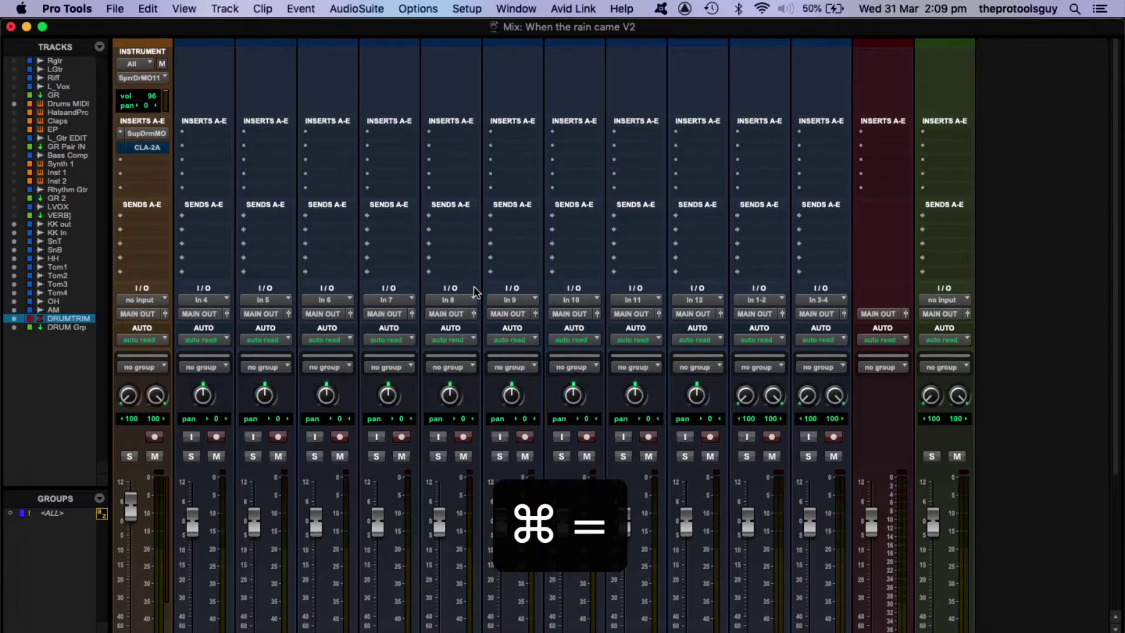
scroll(474, 287, "down", 5)
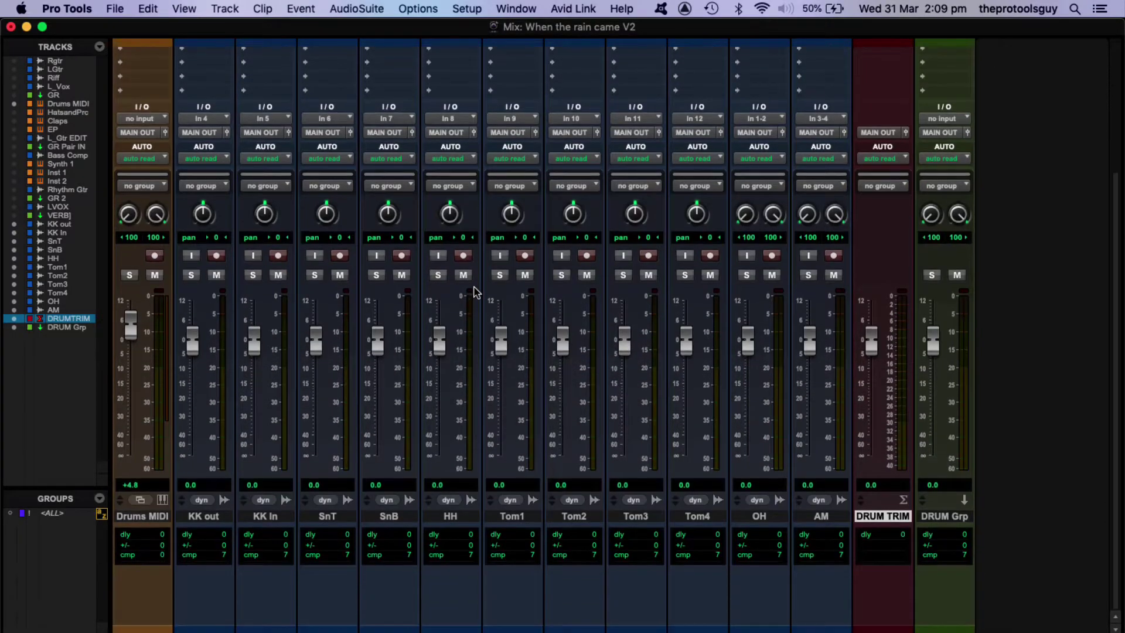
scroll(473, 287, "up", 5)
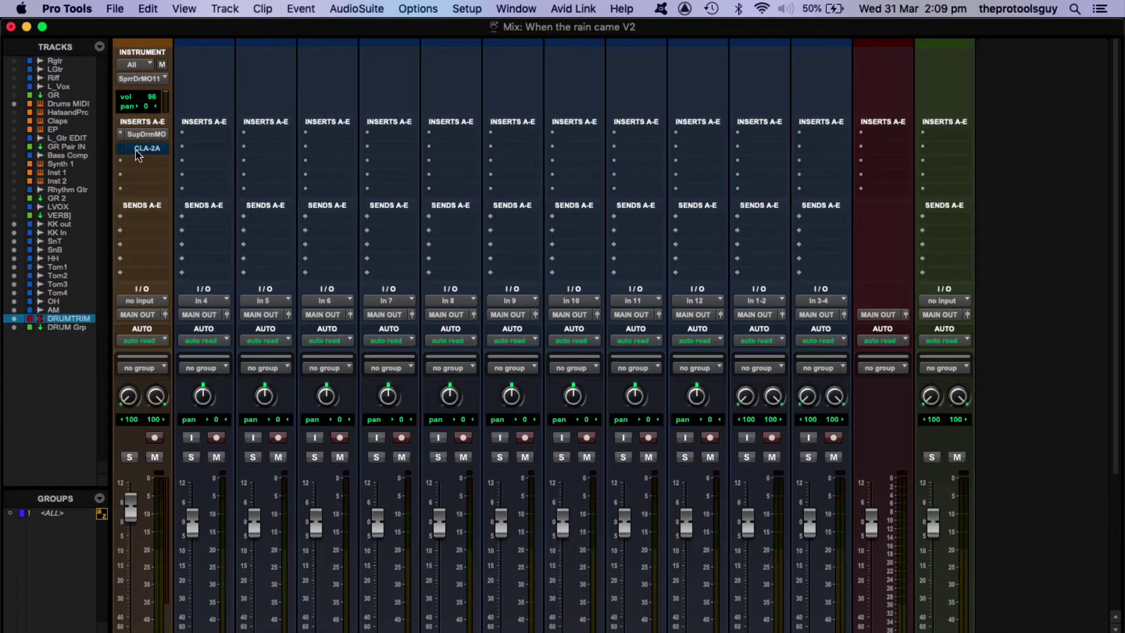
left_click(147, 138)
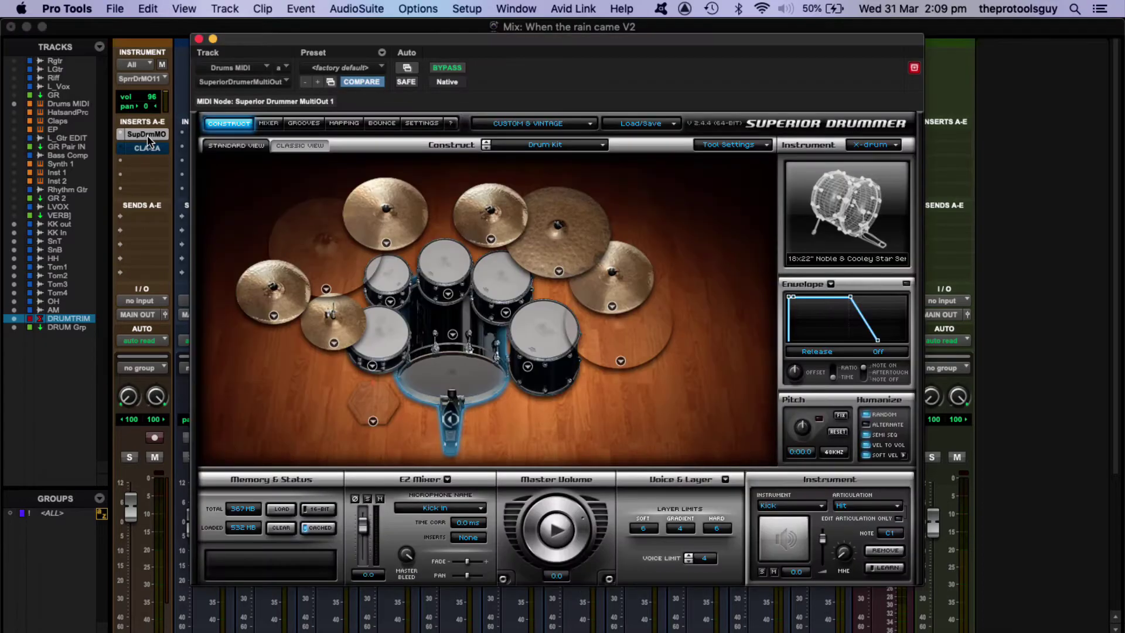
left_click(269, 124)
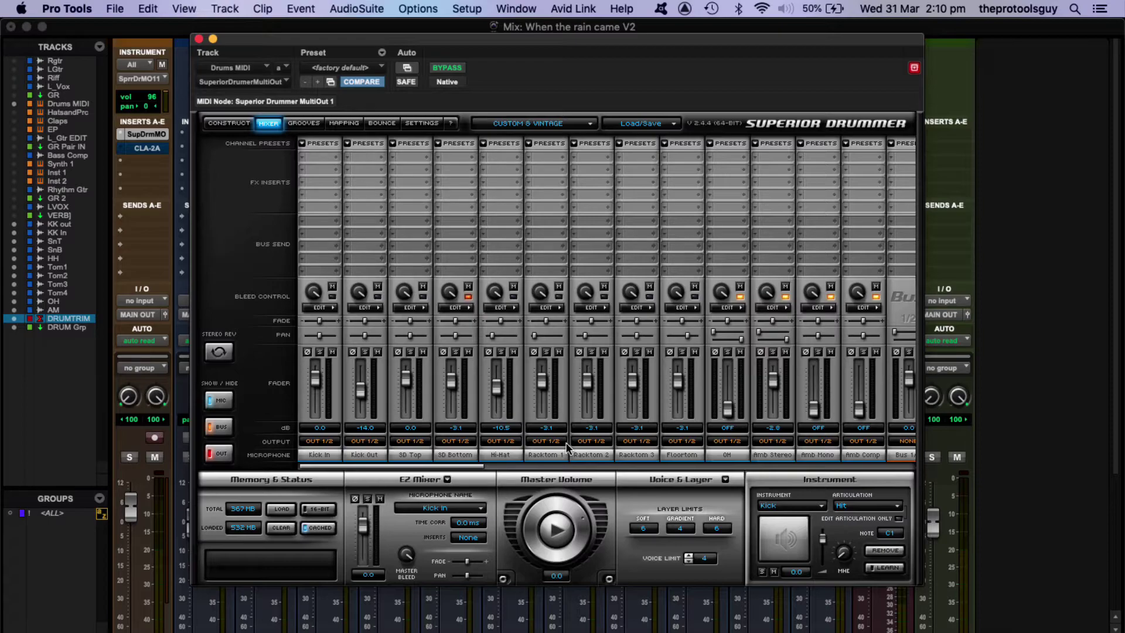
- Route Kick In and Kick Out to Out 3/4, and 3D Top and 3D Bottom to Out 5/6
left_click(333, 444)
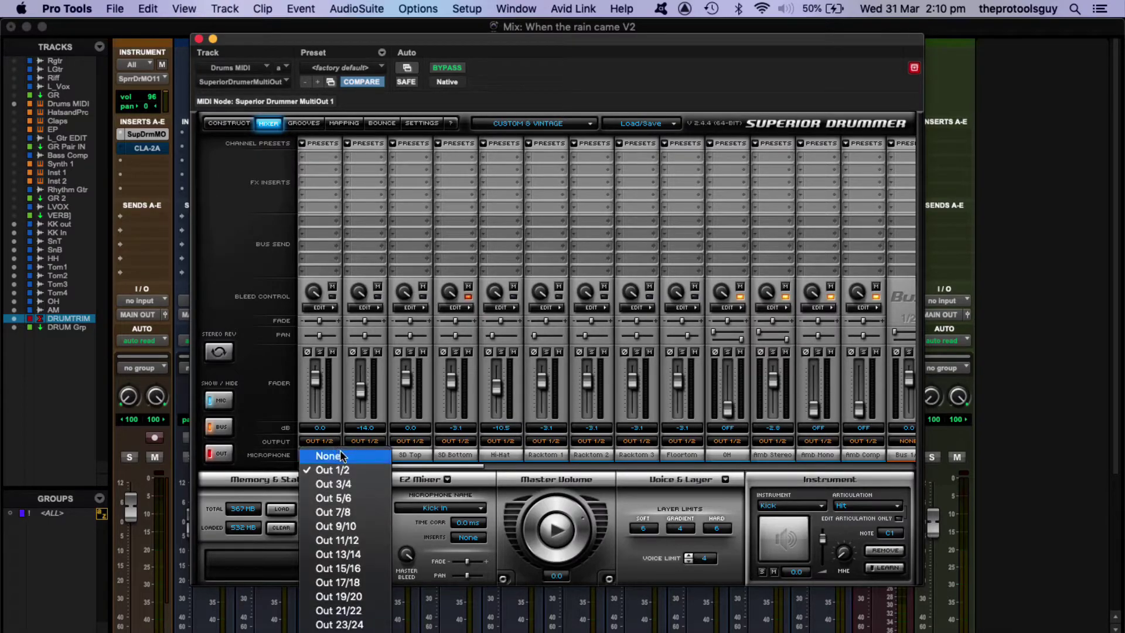
scroll(375, 476, "down", 5)
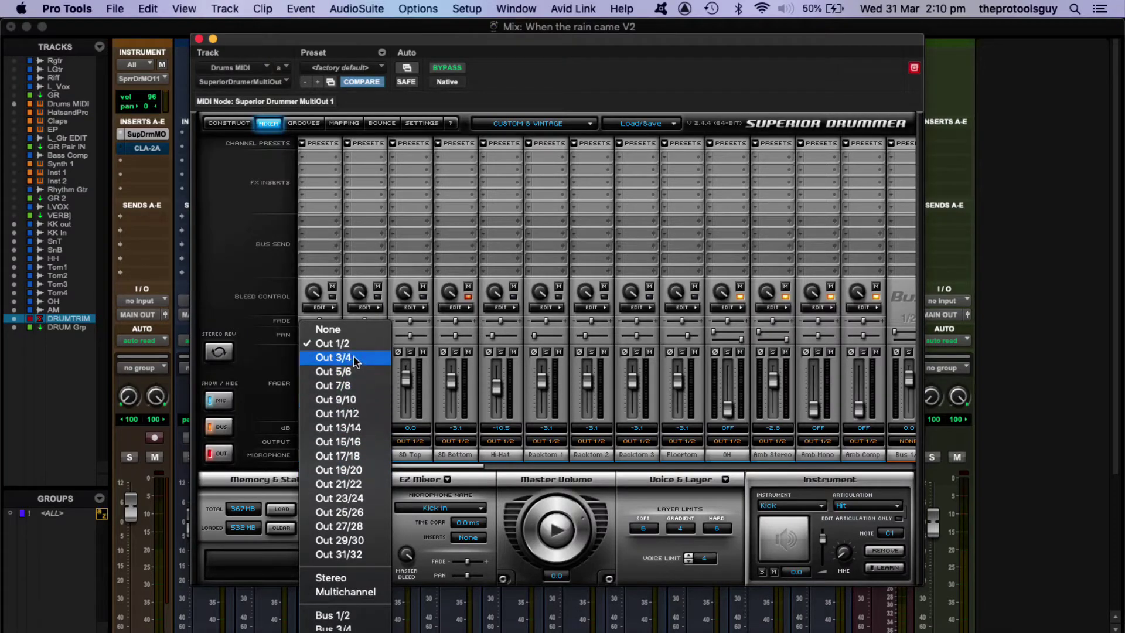
left_click(333, 357)
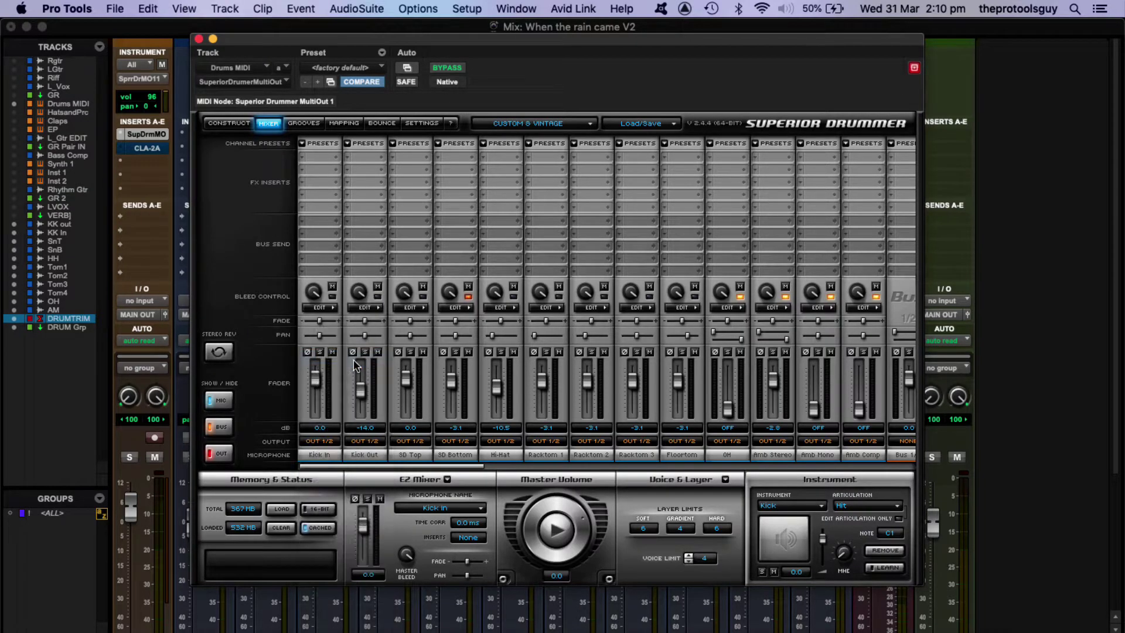
left_click(375, 442)
left_click(387, 484)
left_click(413, 441)
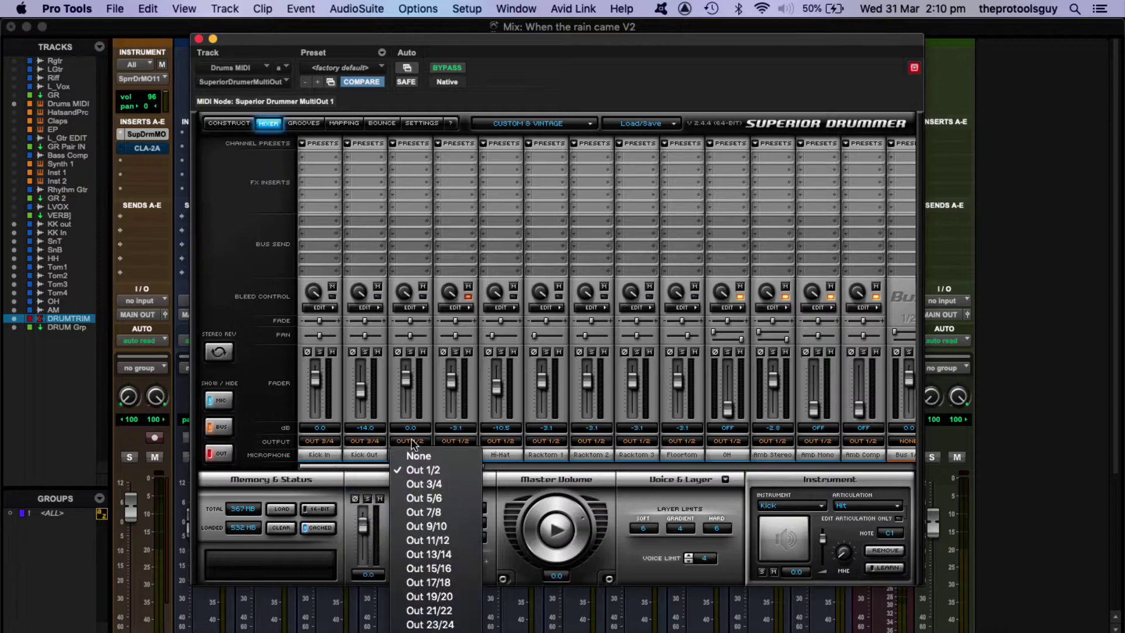
left_click(461, 498)
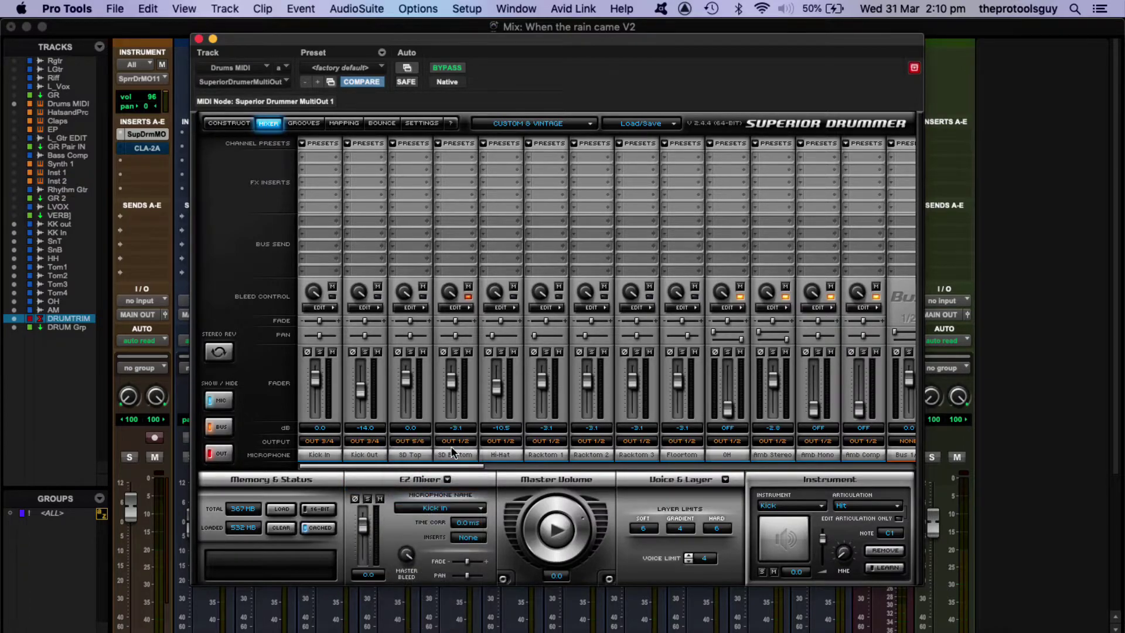
left_click(455, 441)
left_click(469, 498)
- Route Hi-Hat to Out 7/8, Racktoms 1–2 to Out 9/10, Racktom 3 and Floortom to Out 11/12
left_click(505, 441)
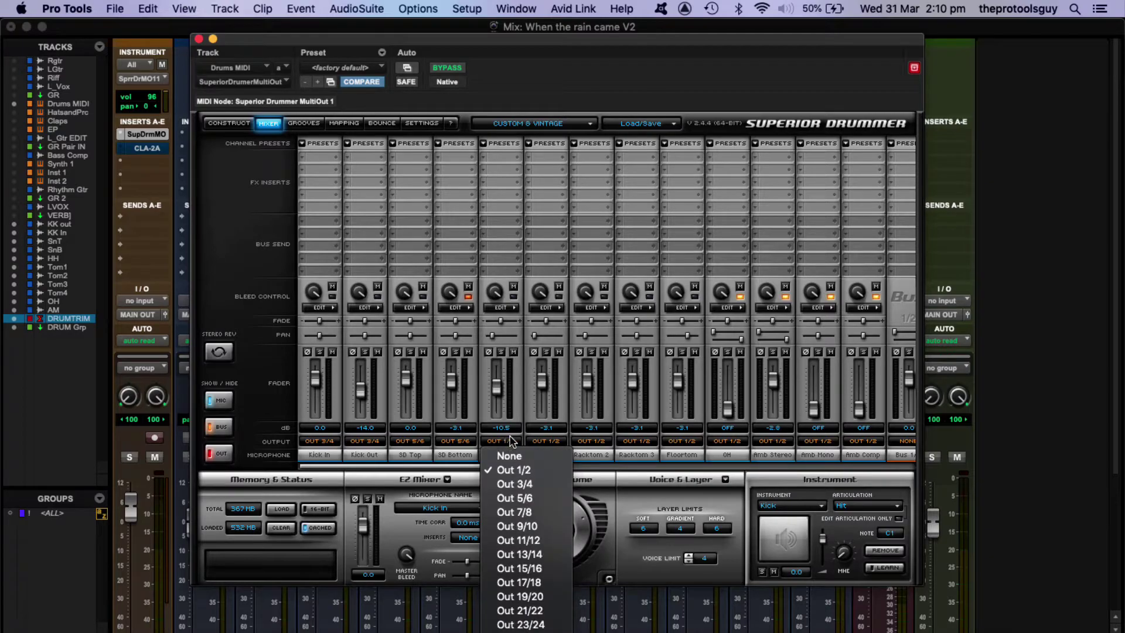
left_click(529, 512)
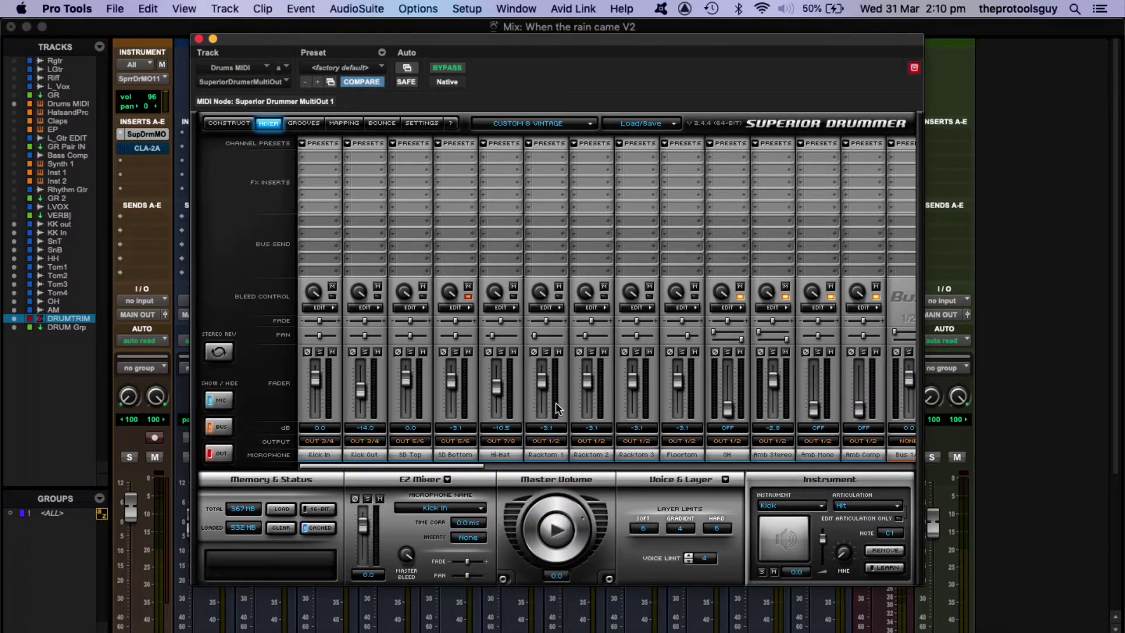
left_click(553, 442)
left_click(576, 527)
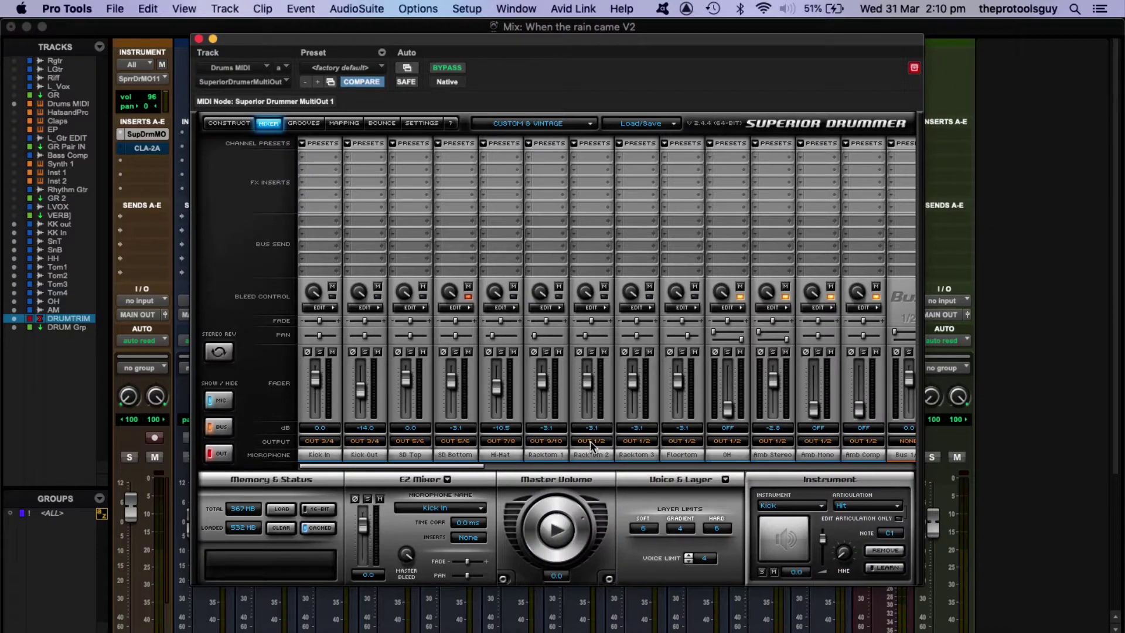
left_click(591, 441)
left_click(602, 524)
left_click(649, 442)
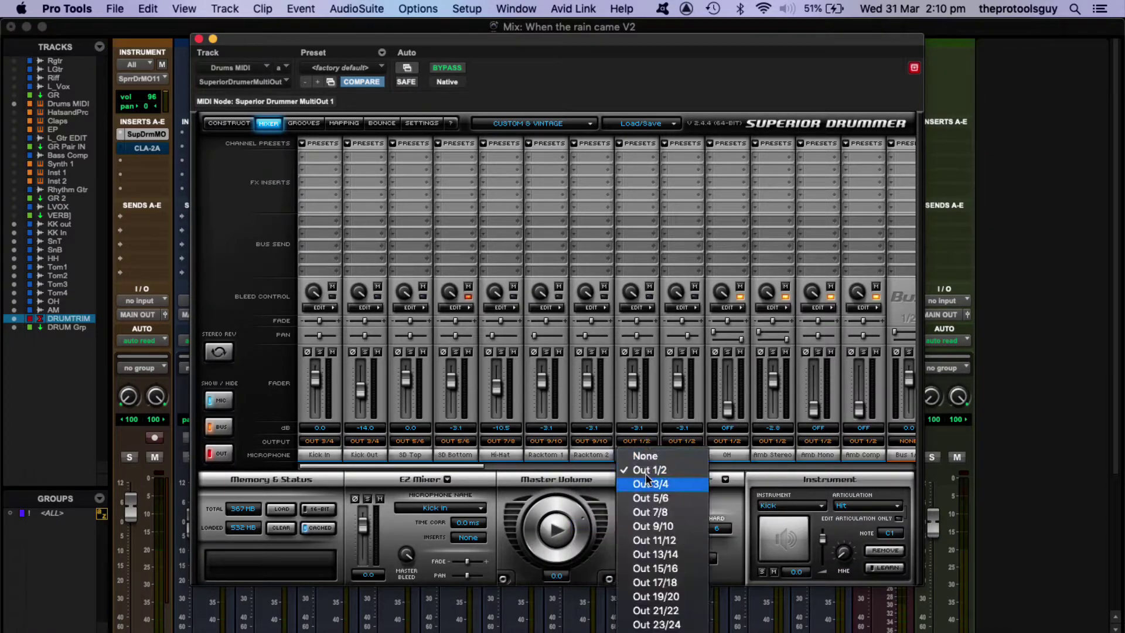
left_click(652, 539)
left_click(680, 441)
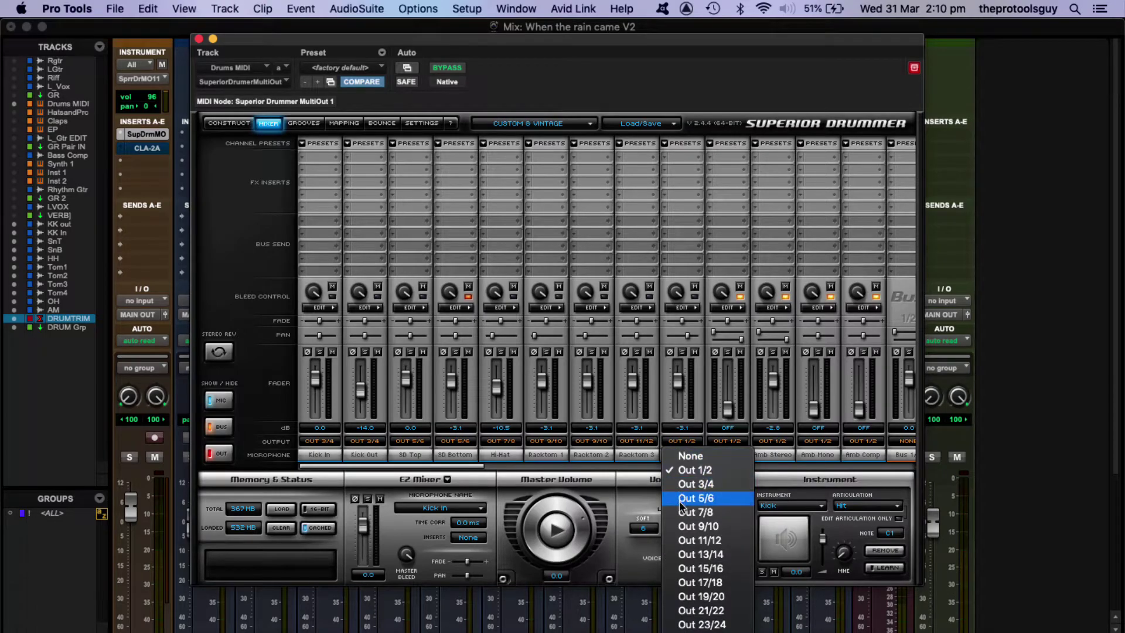
left_click(683, 552)
left_click(682, 442)
left_click(698, 540)
- Route OH to Out 13/14 and Amb Stereo to Out 15/16, leaving EZ Mixer presets unchanged
scroll(705, 410, "right", 1)
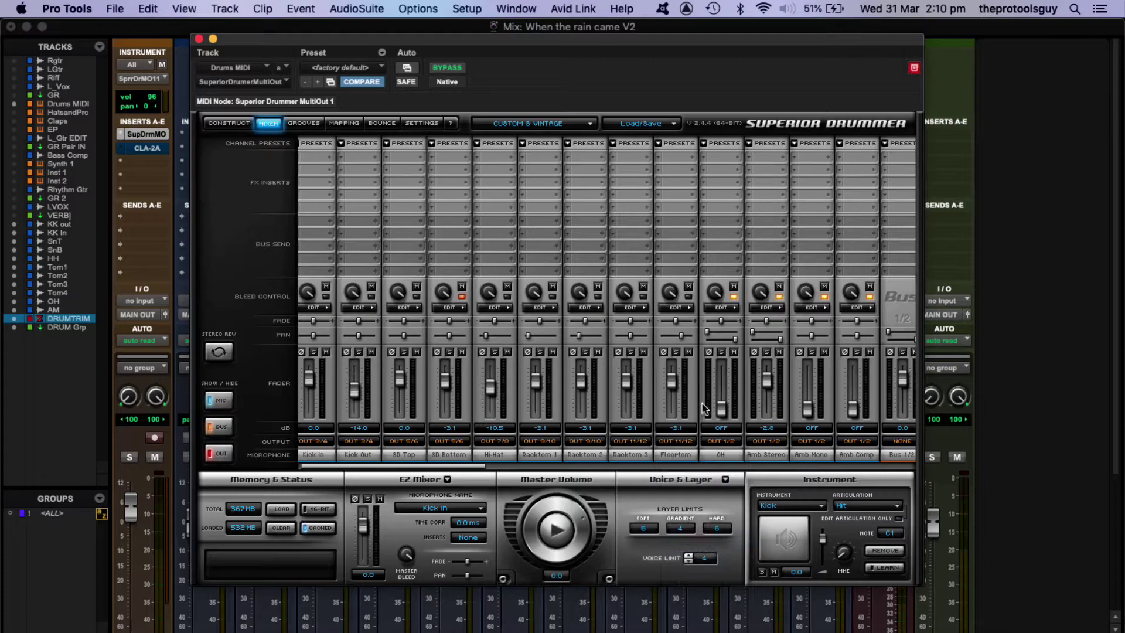
left_click(722, 442)
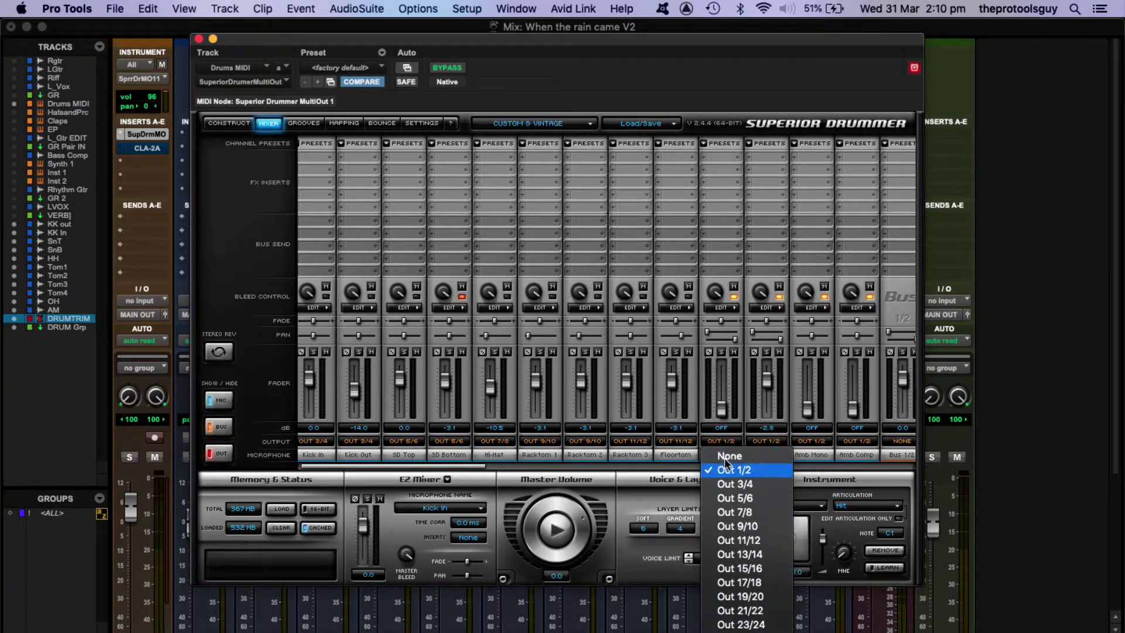
left_click(739, 554)
left_click(779, 443)
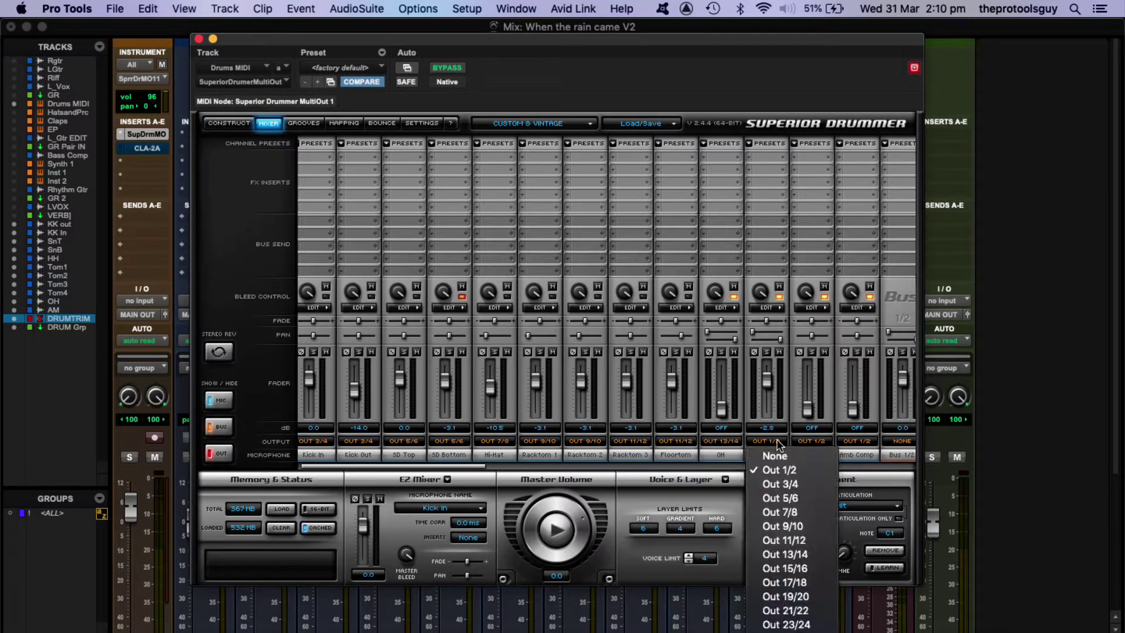
left_click(800, 568)
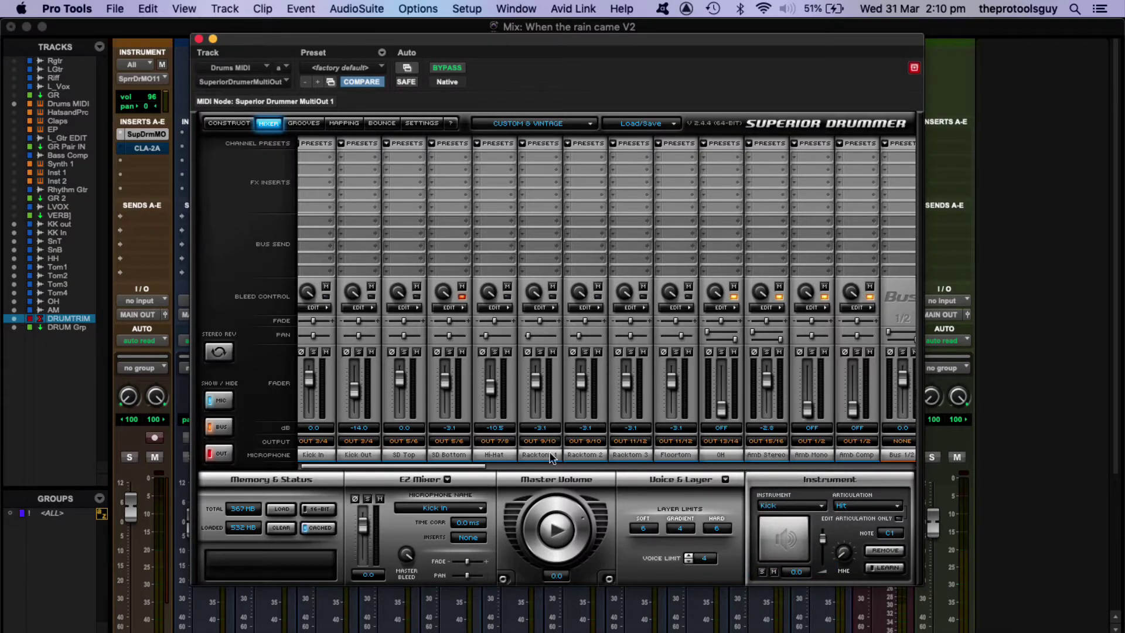
left_click(448, 480)
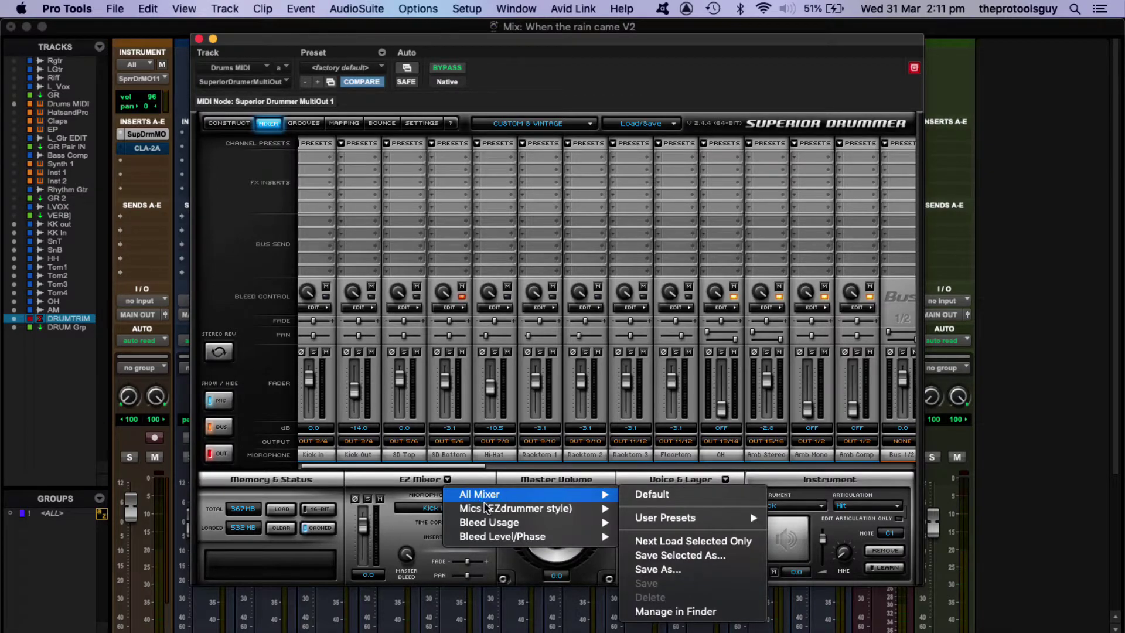
mouse_move(572, 498)
left_click(435, 476)
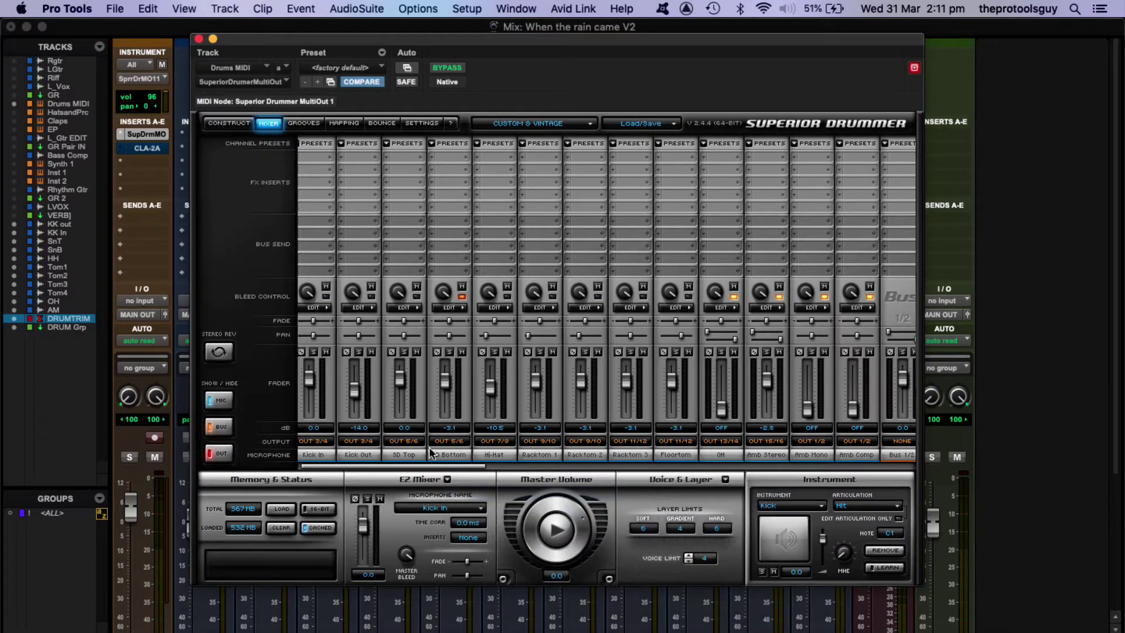
- Drag the Superior Drummer pan sliders: Kick In, 3D Top, Racktom 1 fully left; Kick Out, Racktom 2 fully right
scroll(373, 438, "left", 1)
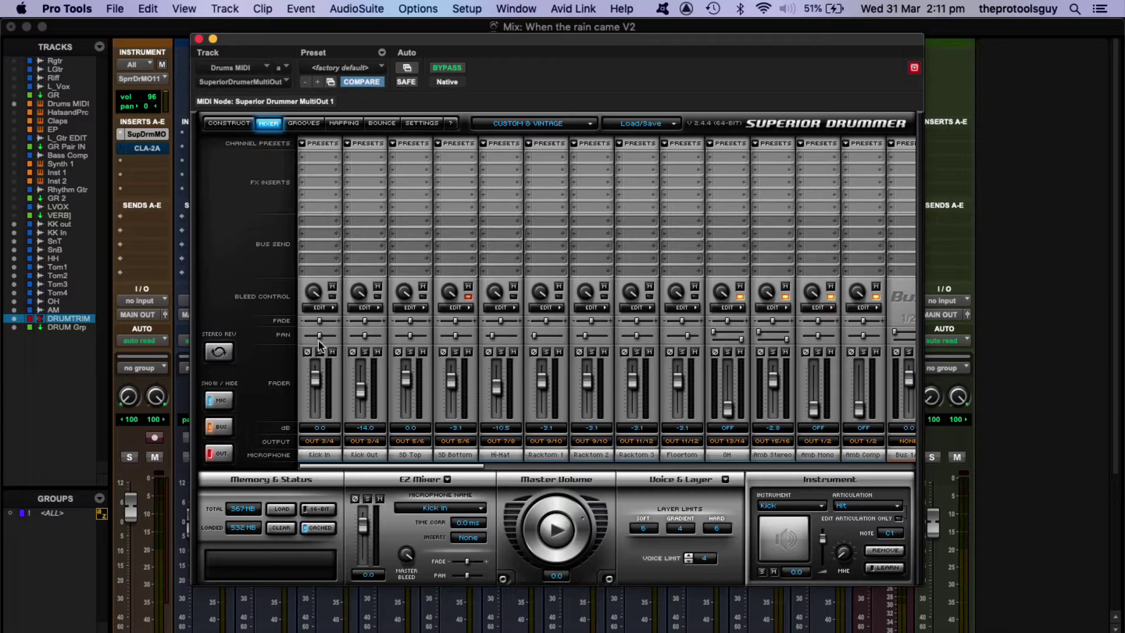
left_click_drag(319, 335, 305, 336)
left_click_drag(364, 335, 385, 336)
left_click_drag(409, 336, 477, 336)
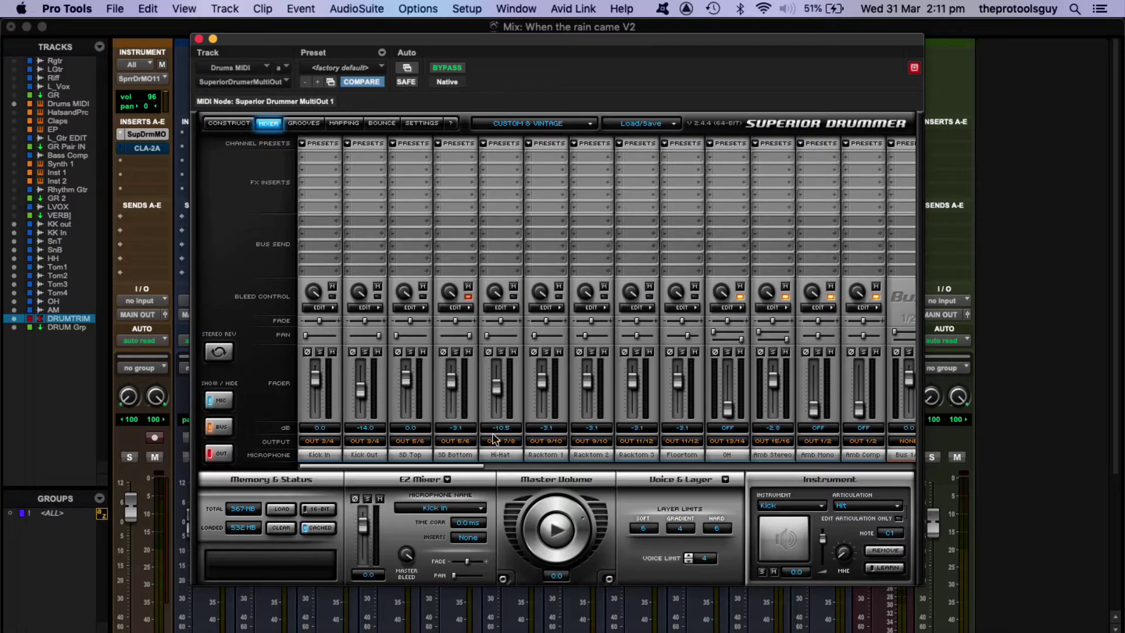
scroll(523, 347, "right", 1)
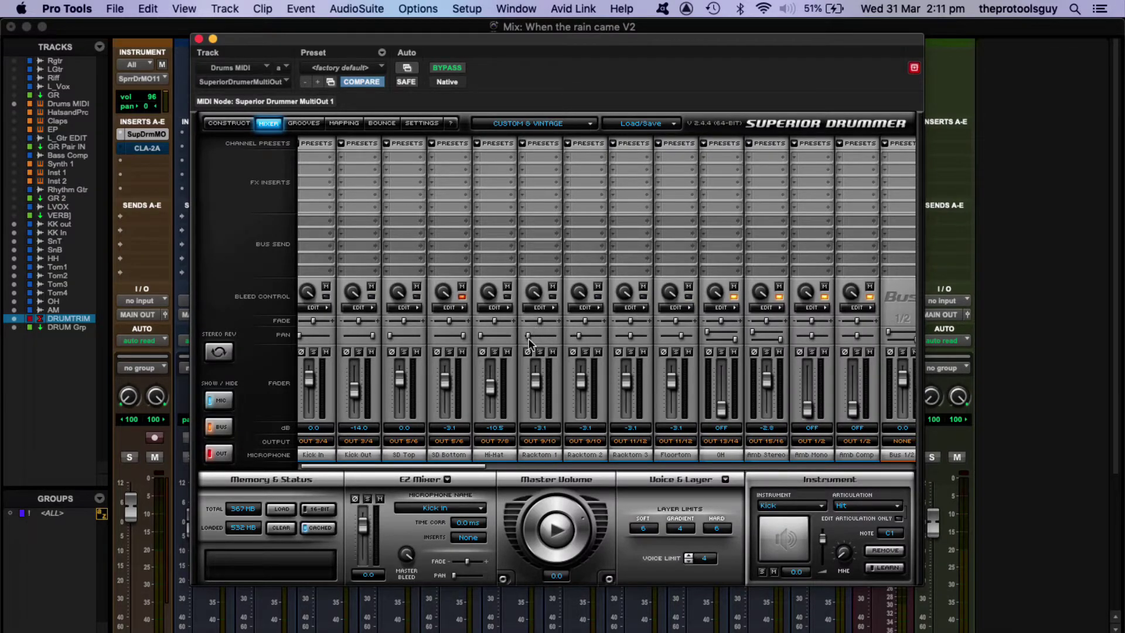
left_click_drag(529, 335, 508, 345)
left_click_drag(583, 340, 703, 340)
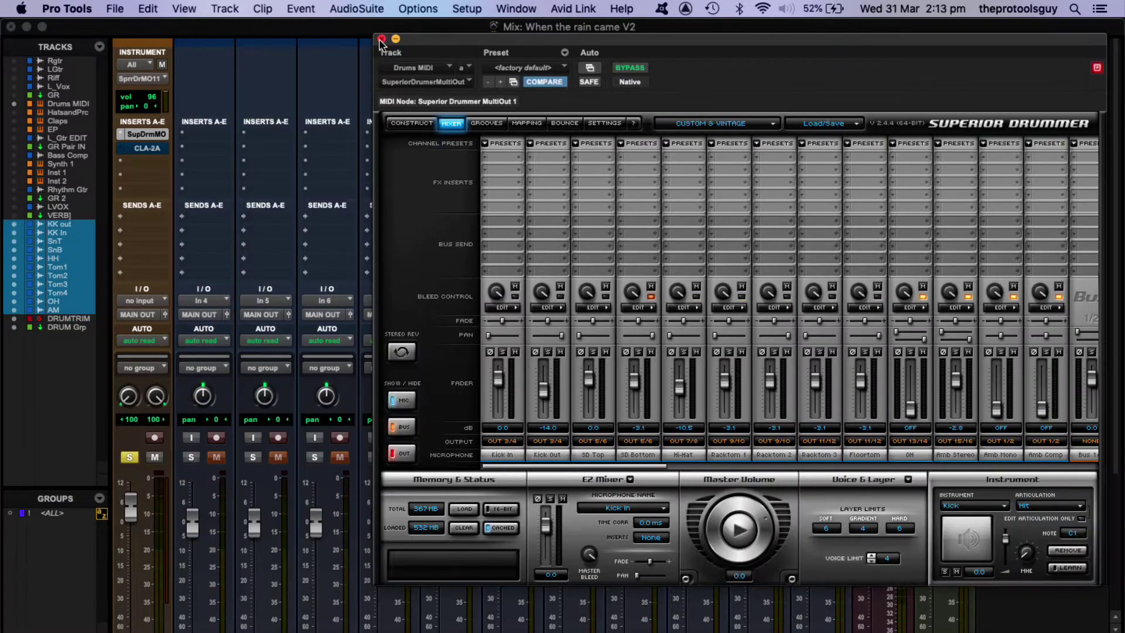
- Close the Superior Drummer window and bring up the first drum track's input choices (In 4)
left_click(382, 39)
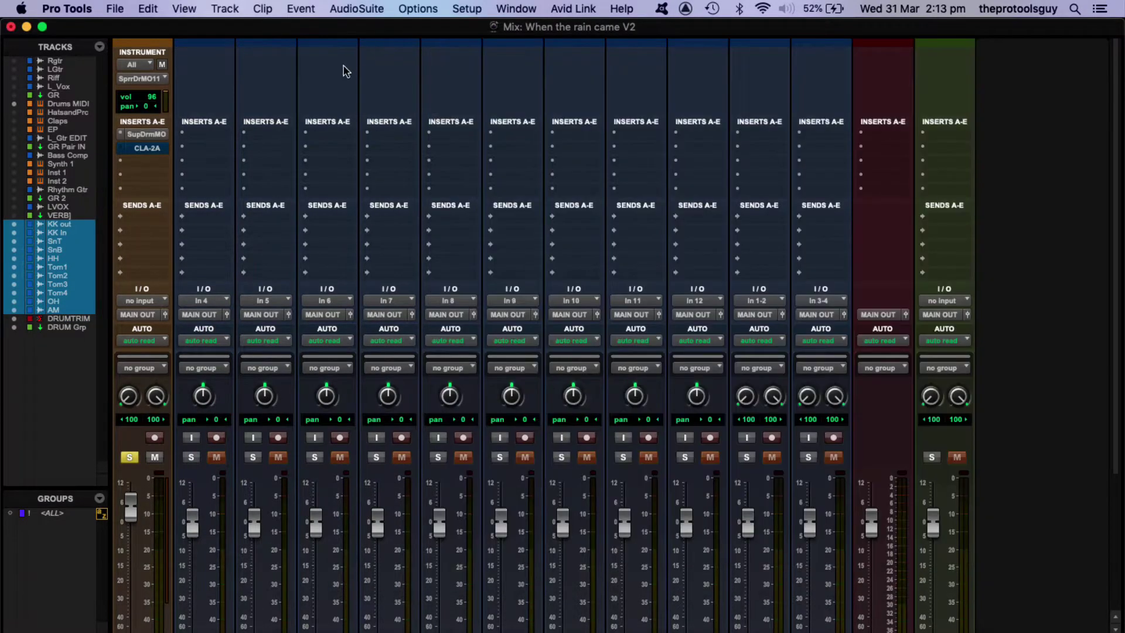
left_click(203, 302)
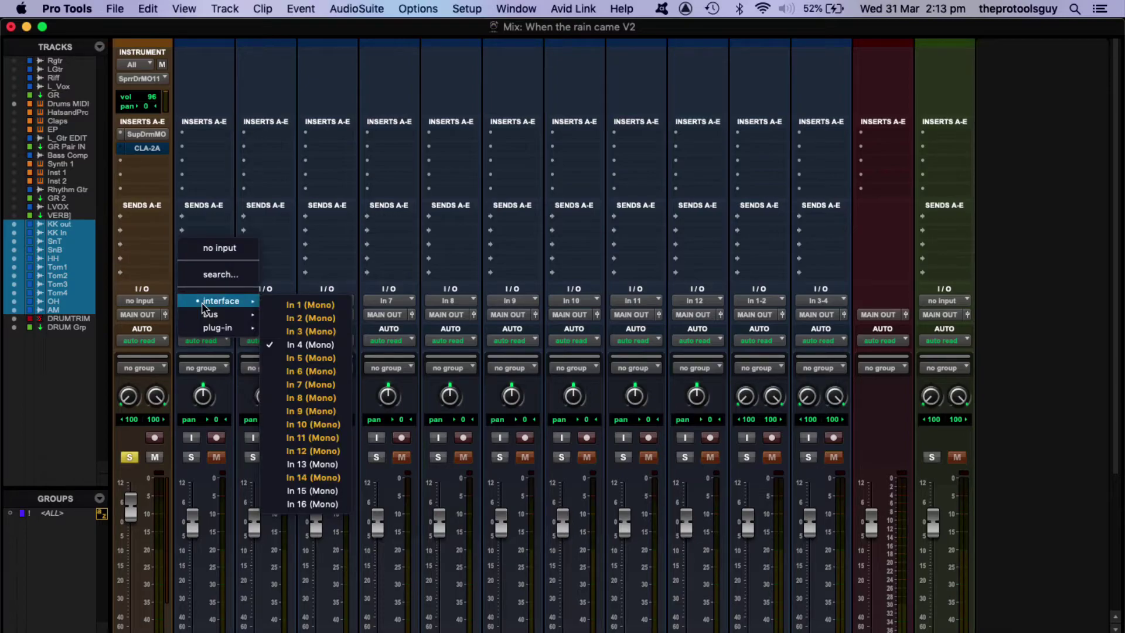
- Swap the first two track names to KK in and KK Out, then save the session
left_click(372, 262)
scroll(375, 262, "down", 5)
double_click(209, 561)
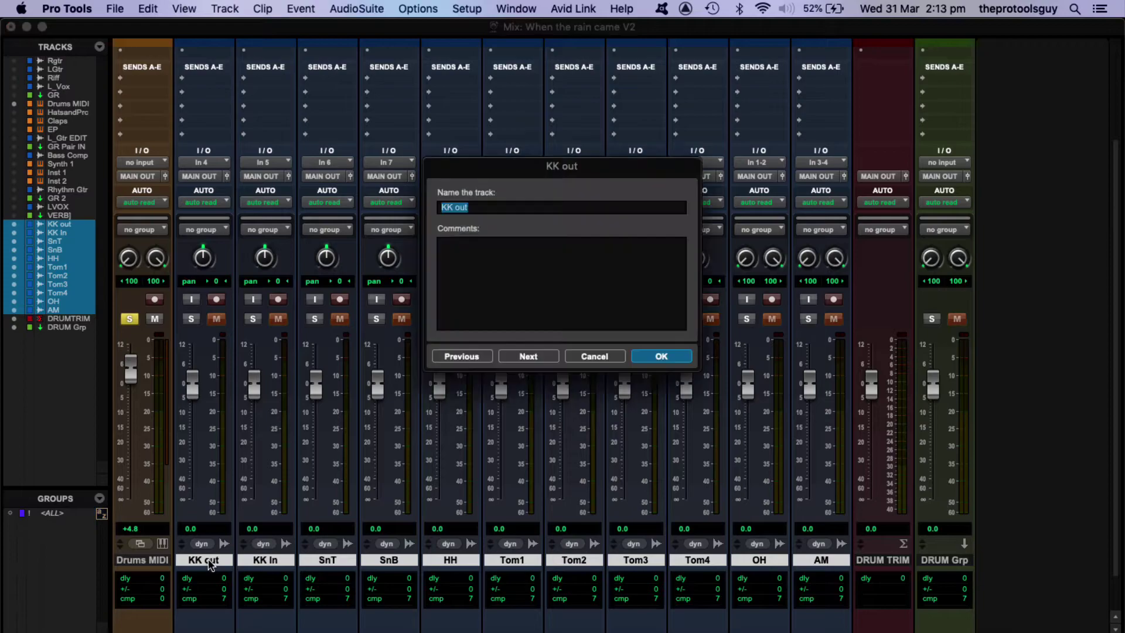
type("KK")
key("Return")
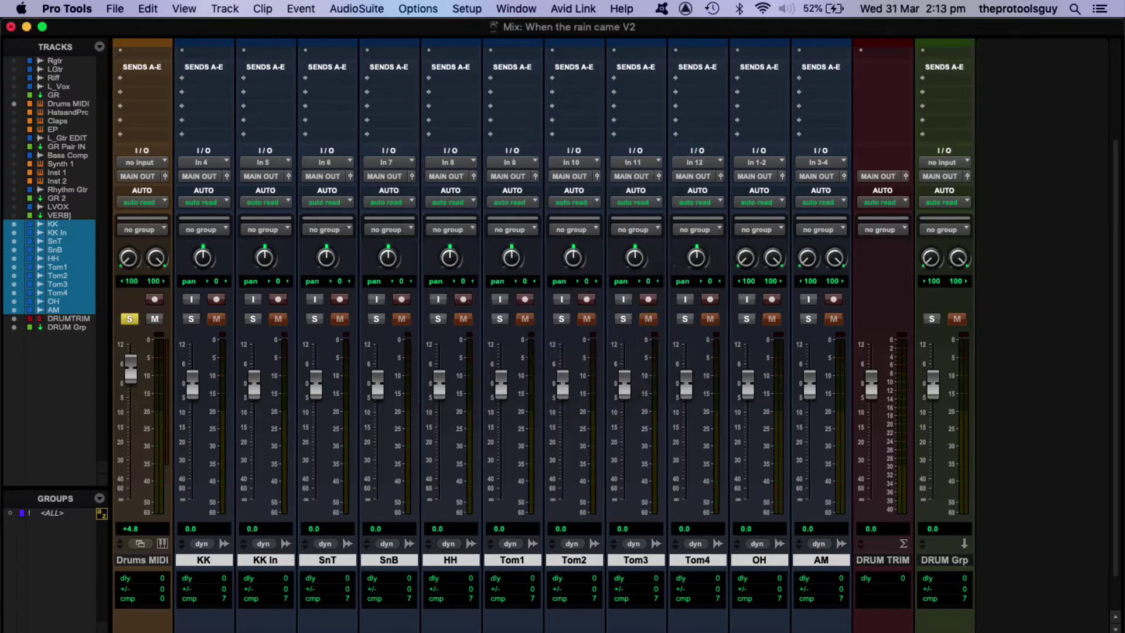
double_click(264, 562)
type("KK O")
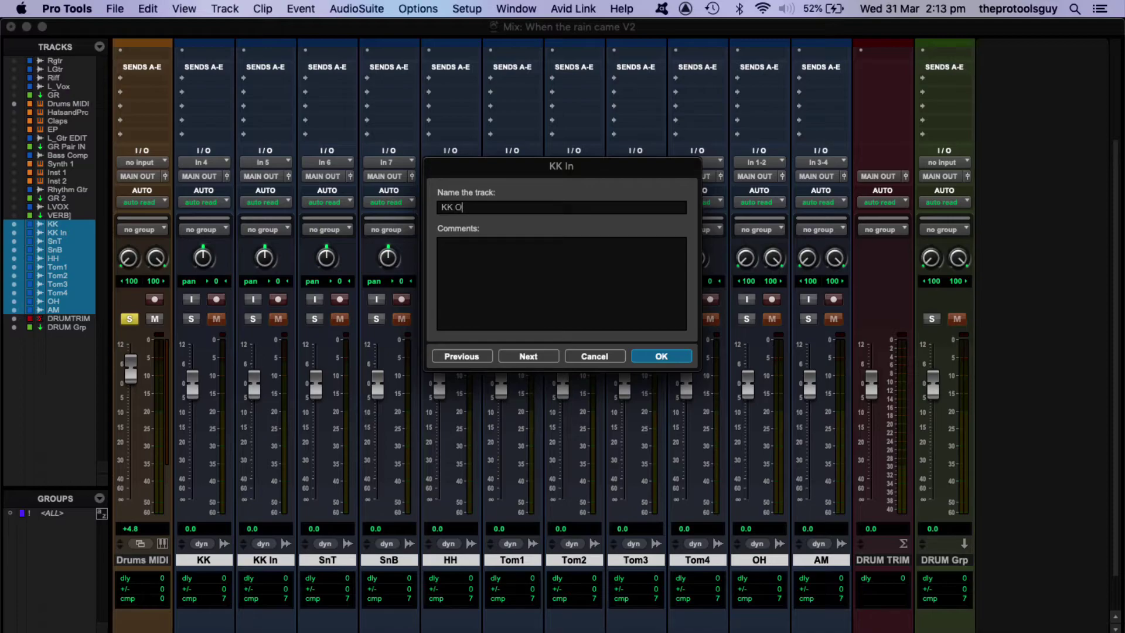
type("ut")
key("super+Left")
type("in")
key("Return")
key("super+s")
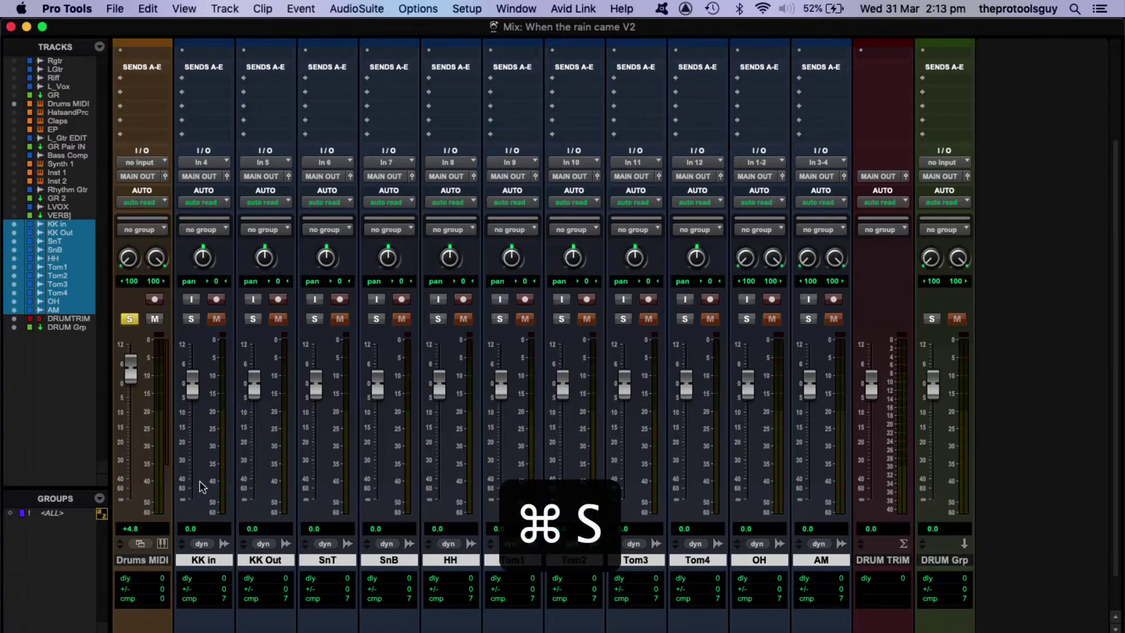
- Set KK in's input to Superior Drummer MultiOut output S3/4.L
left_click(213, 166)
mouse_move(213, 165)
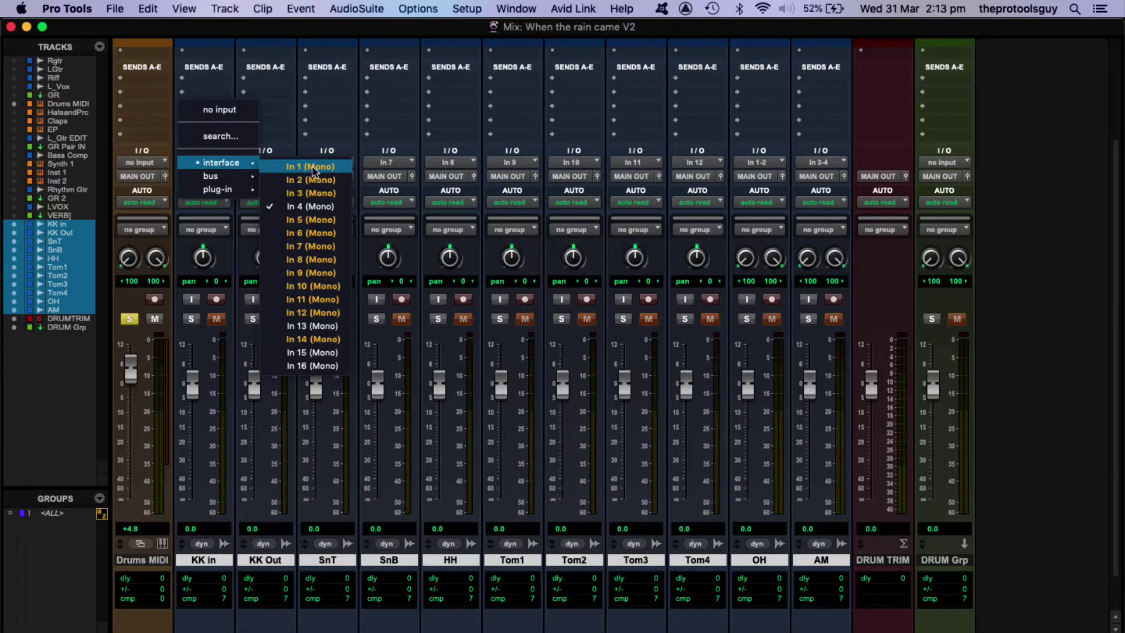
mouse_move(219, 191)
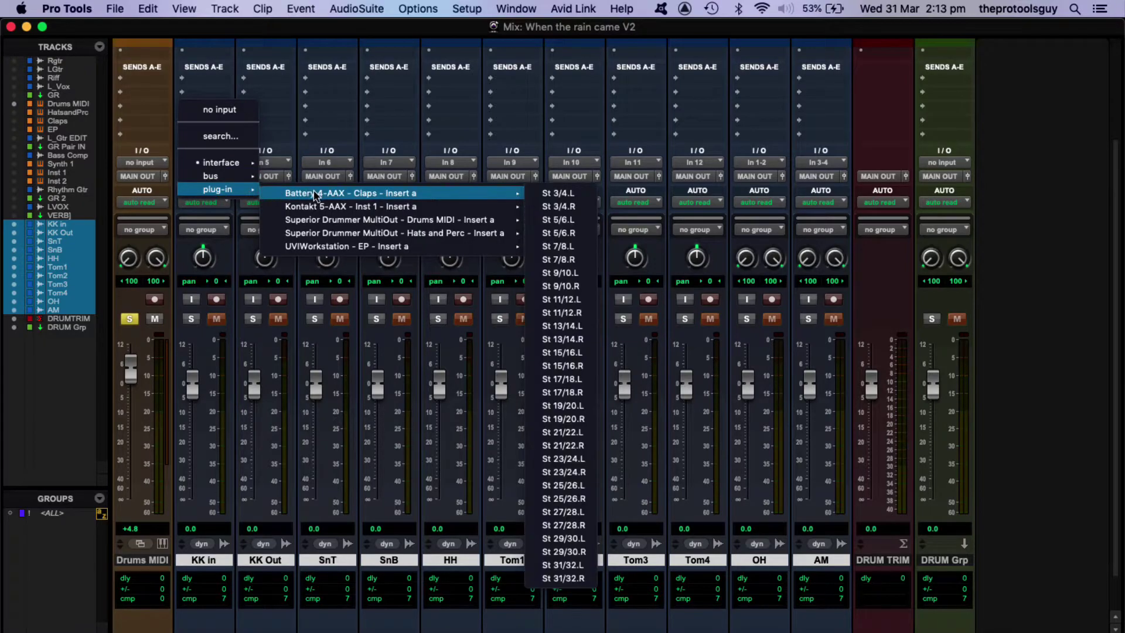
mouse_move(317, 234)
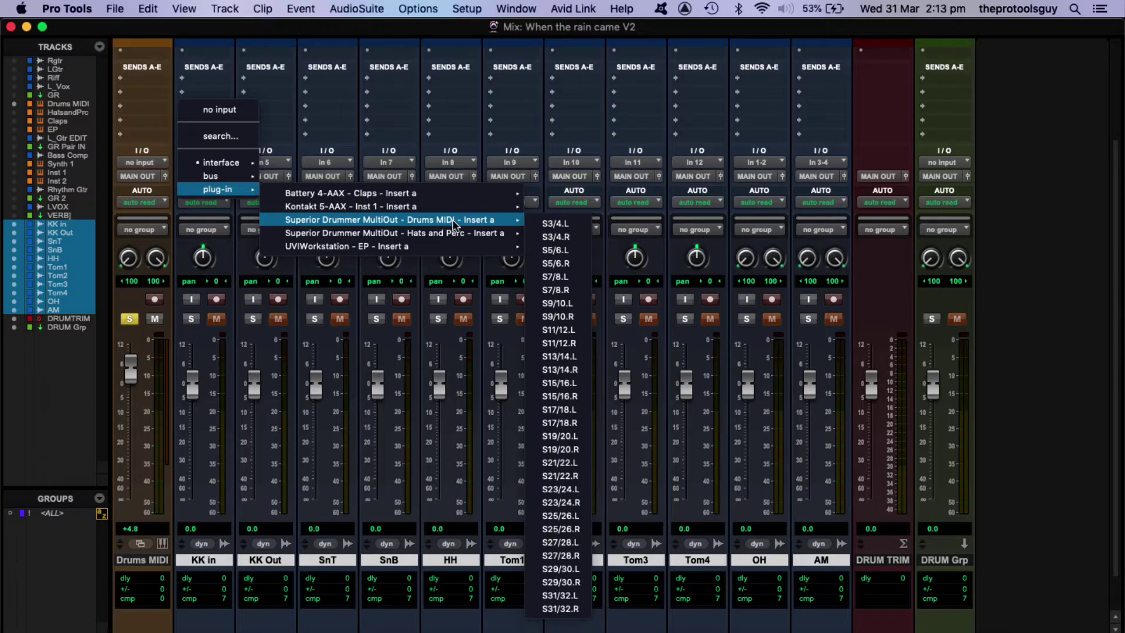
left_click(552, 225)
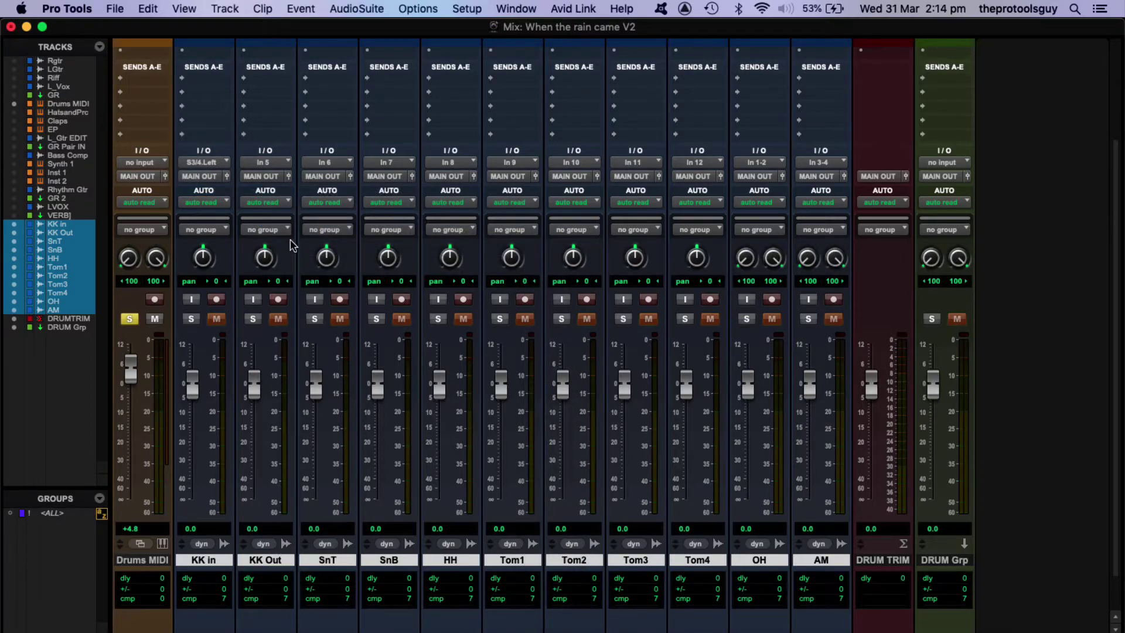
- Set KK Out's input to Superior Drummer S3/4.R and SnT's input to S5/6.L
left_click(269, 164)
mouse_move(278, 190)
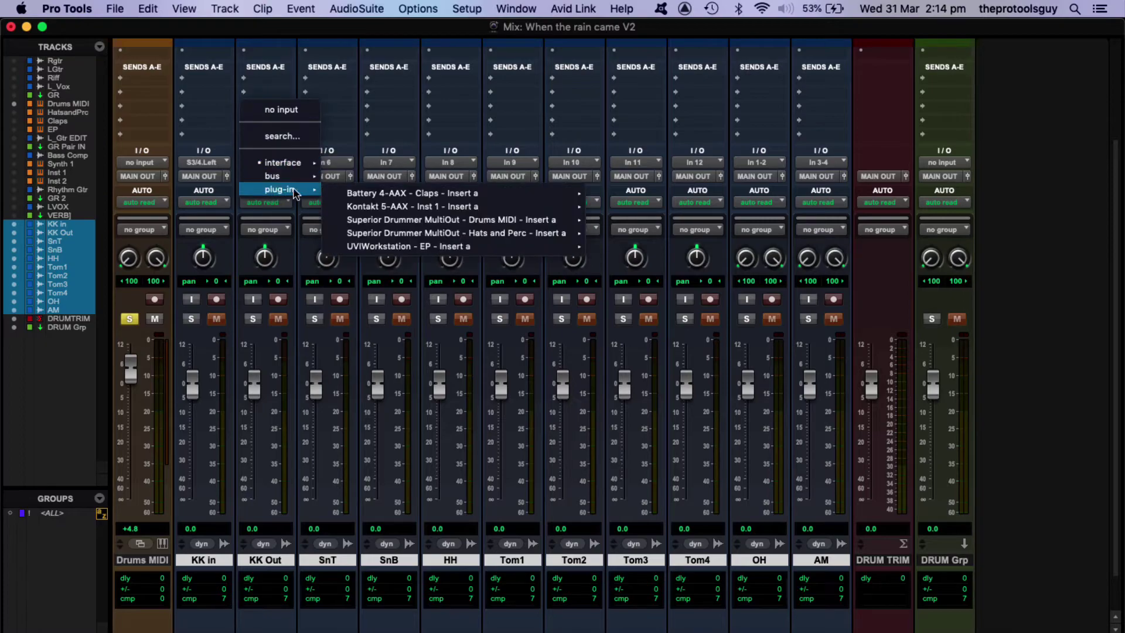
mouse_move(409, 195)
mouse_move(422, 222)
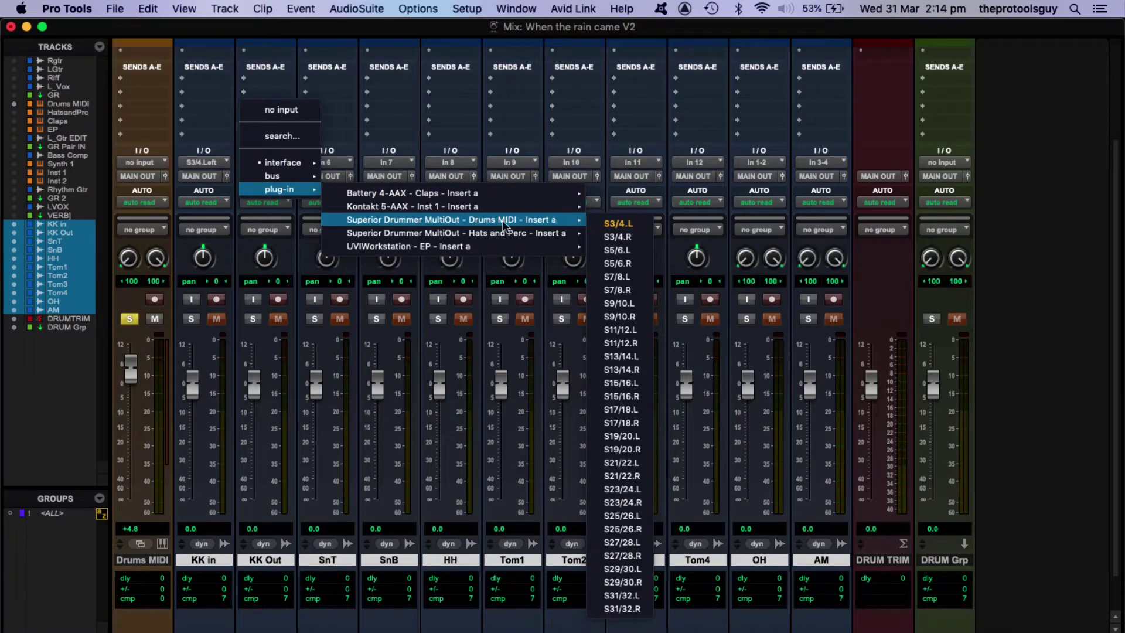
left_click(618, 237)
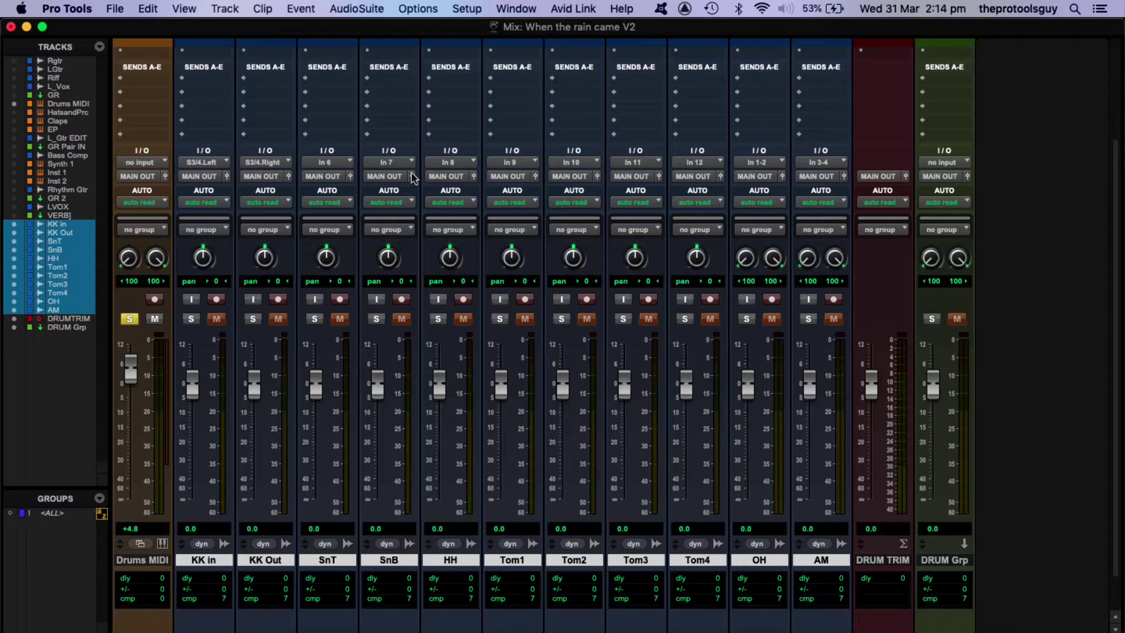
left_click(326, 164)
mouse_move(340, 189)
mouse_move(557, 222)
left_click(668, 253)
- Assign SnB the Superior Drummer S5/6.R input and HH the S7/8.L input
left_click(385, 164)
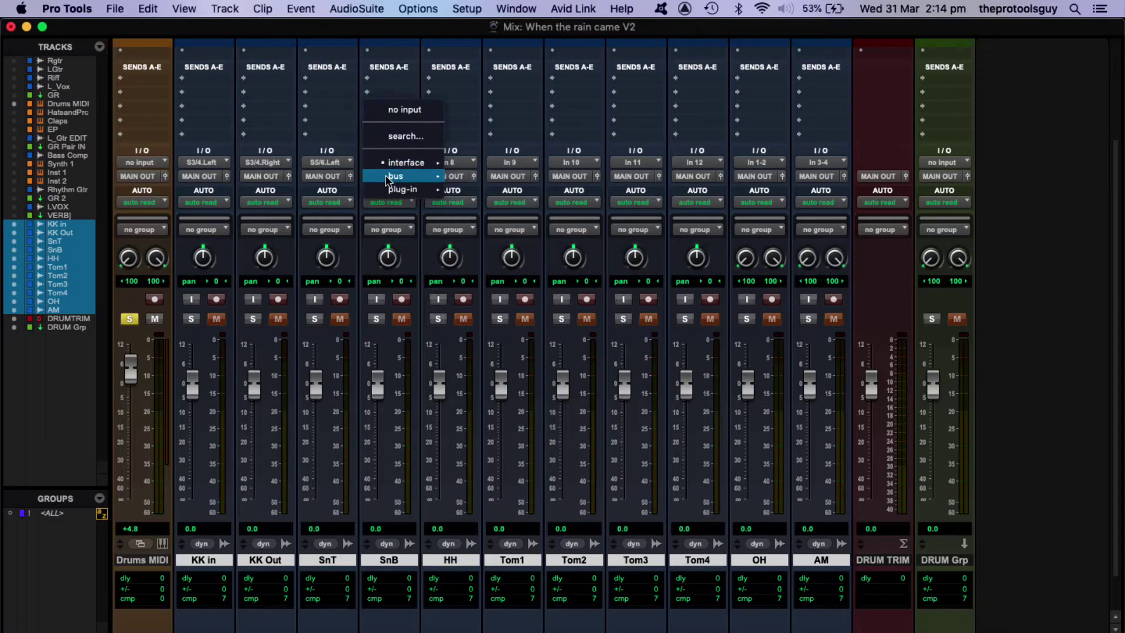
mouse_move(396, 188)
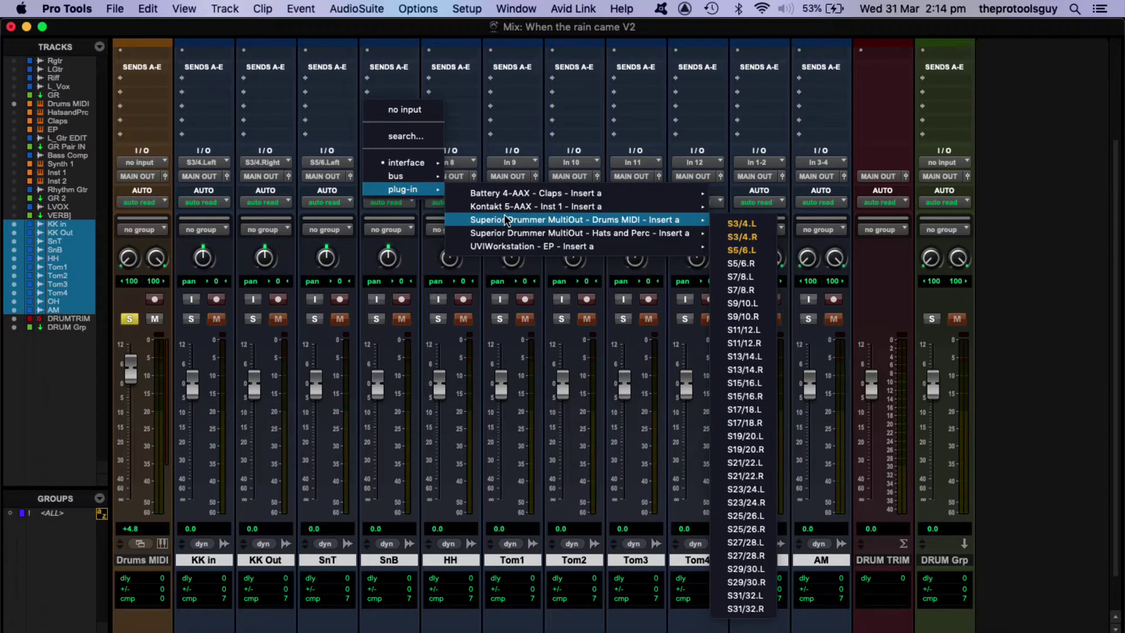
key("Escape")
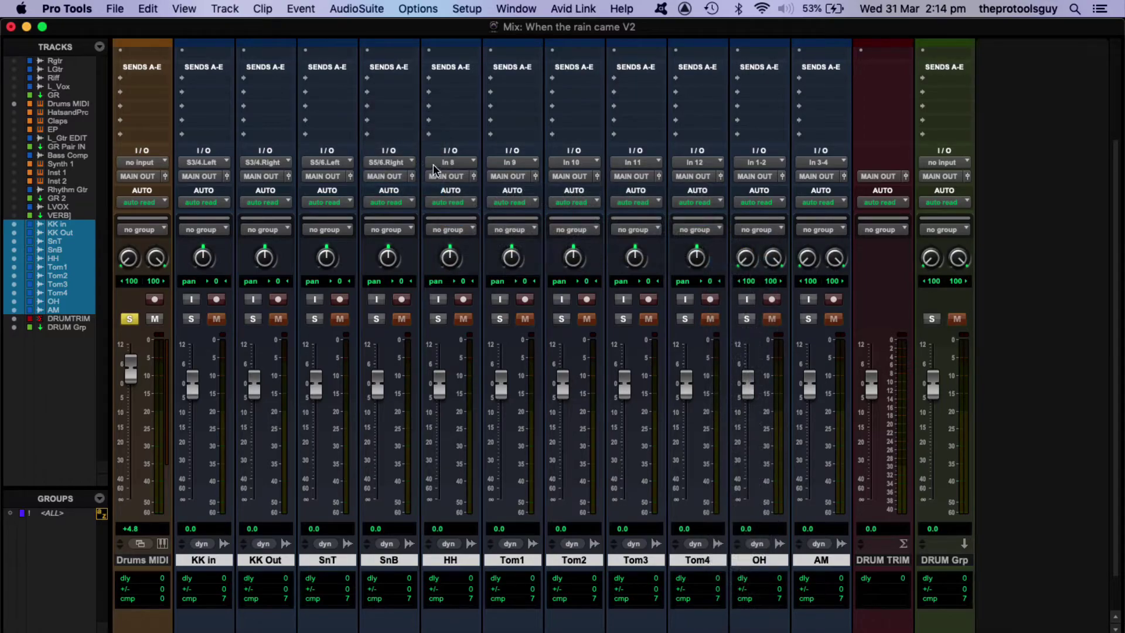
left_click(449, 163)
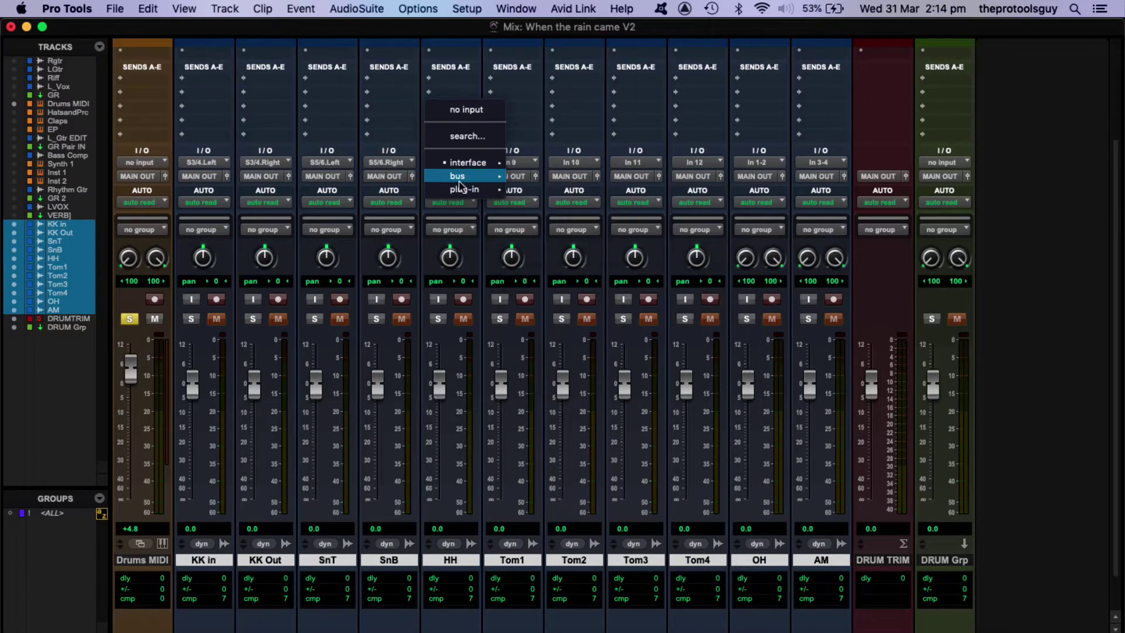
mouse_move(463, 178)
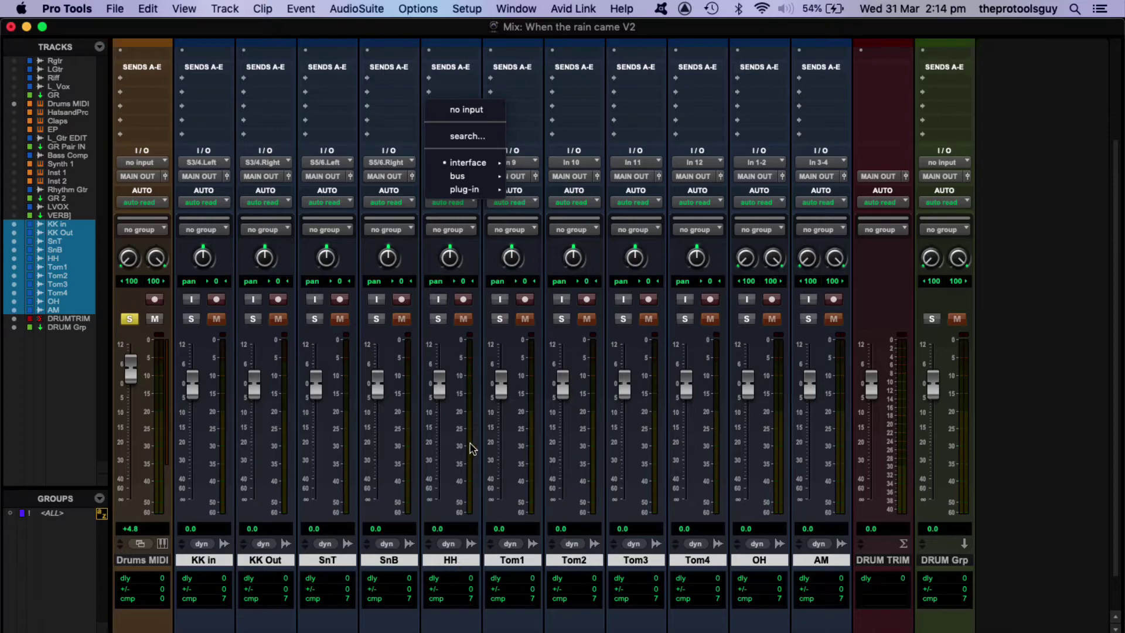
left_click(507, 158)
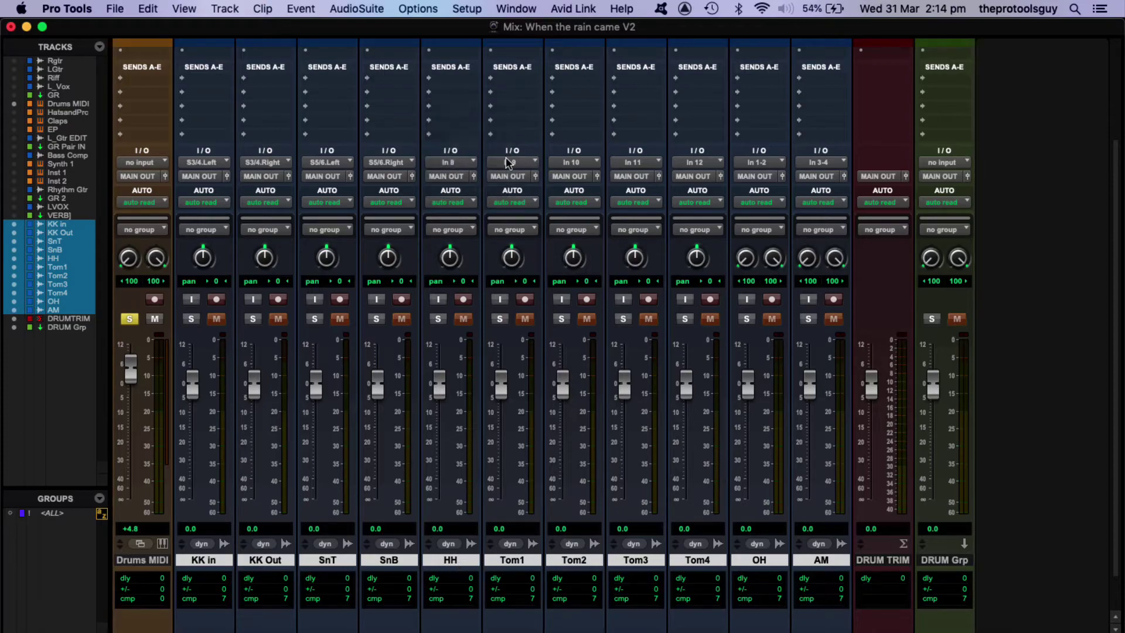
left_click(448, 163)
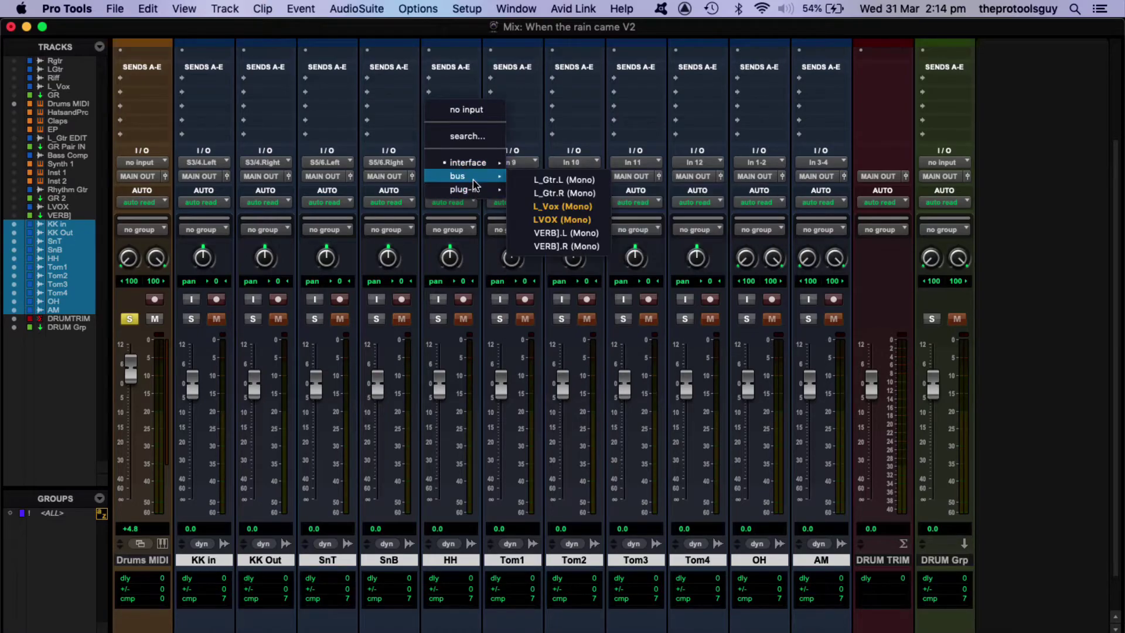
mouse_move(476, 196)
mouse_move(579, 228)
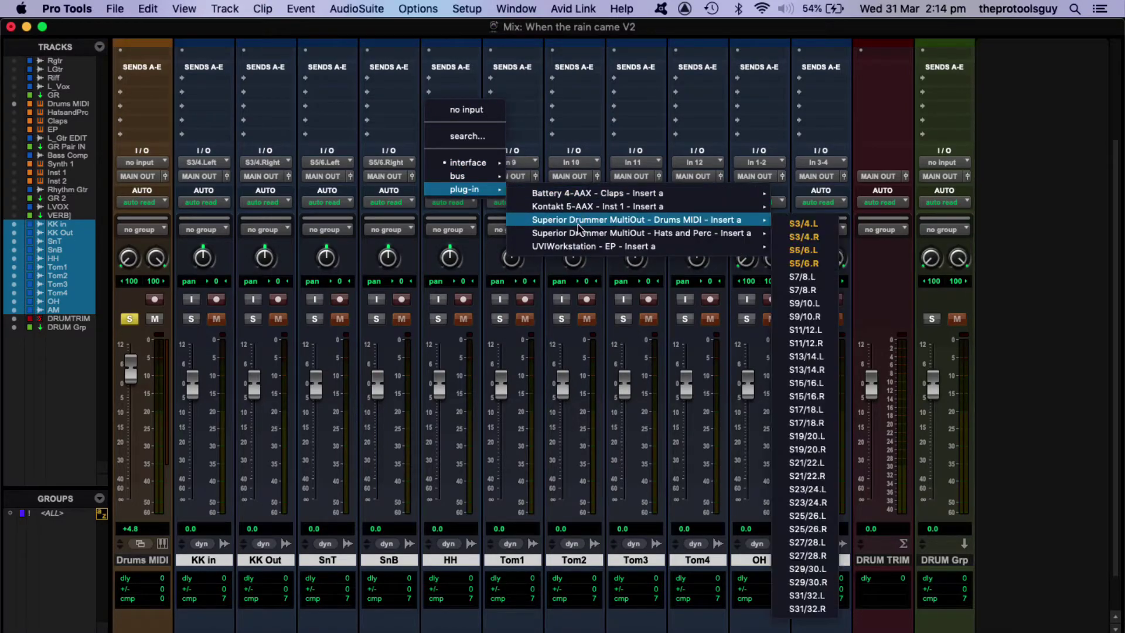
left_click(819, 283)
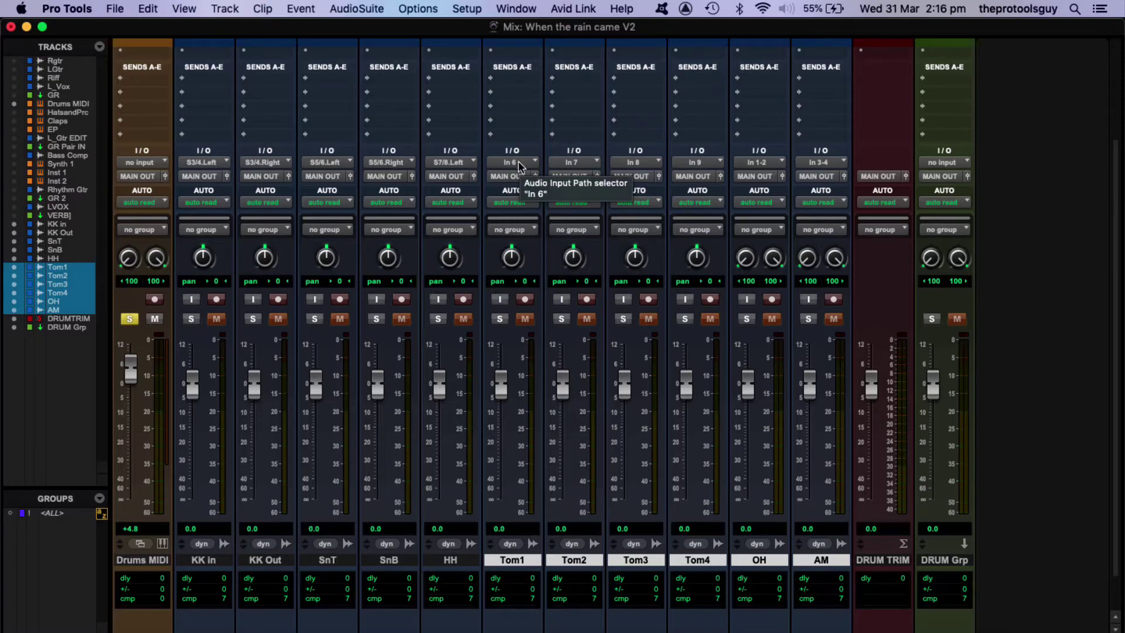
- Feed Tom1–Tom4 from Superior Drummer outputs S9/10 and S11/12 in one cascading assignment
left_click(512, 163)
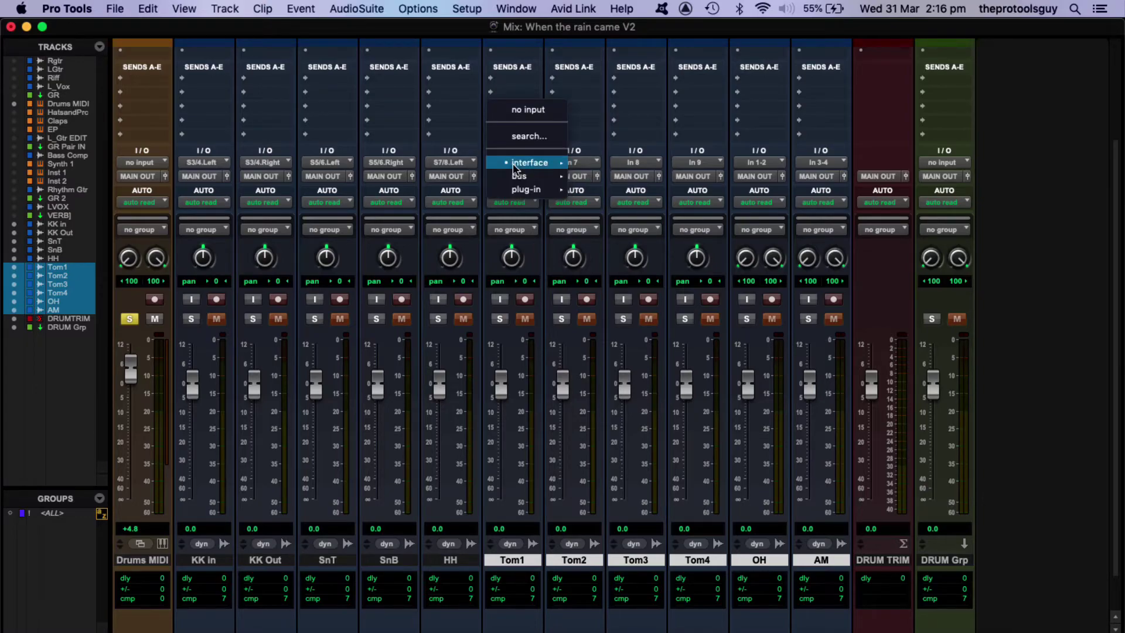
mouse_move(545, 189)
mouse_move(703, 222)
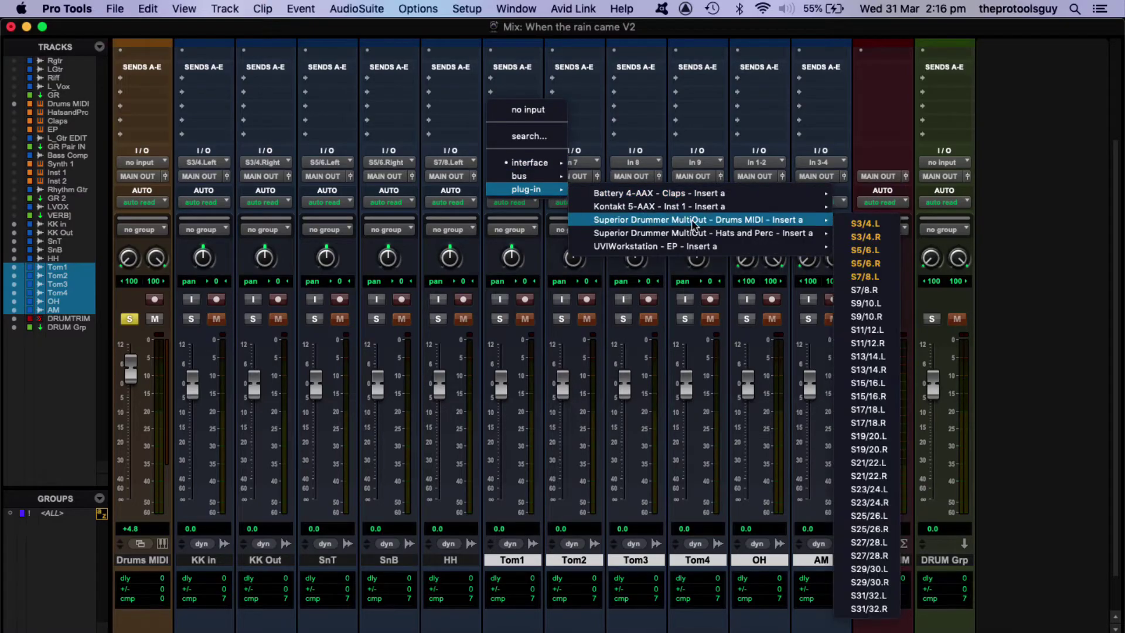
left_click(877, 303, "alt+shift+super")
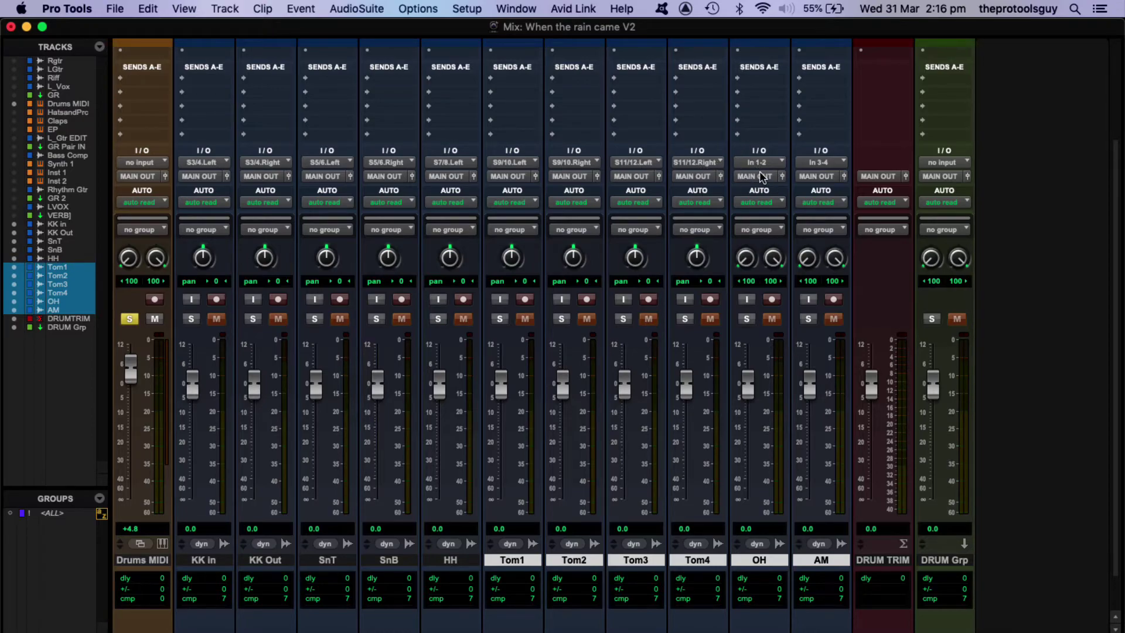
left_click(767, 560, "alt")
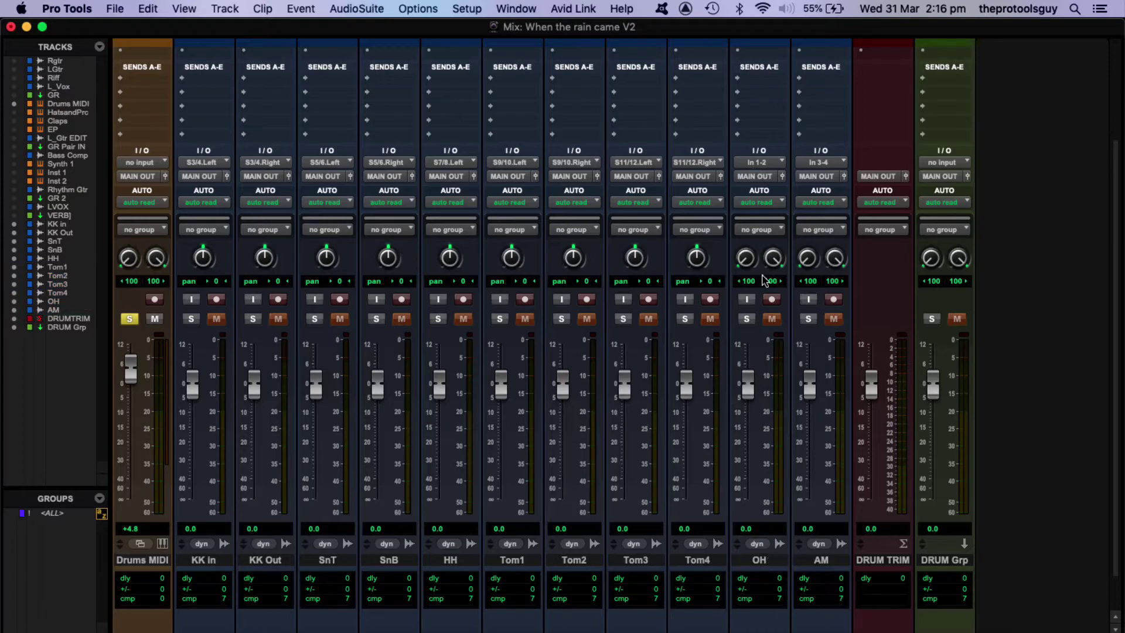
- Set OH's input to Superior Drummer S13/14 and AM's input to S15/16
left_click(748, 166)
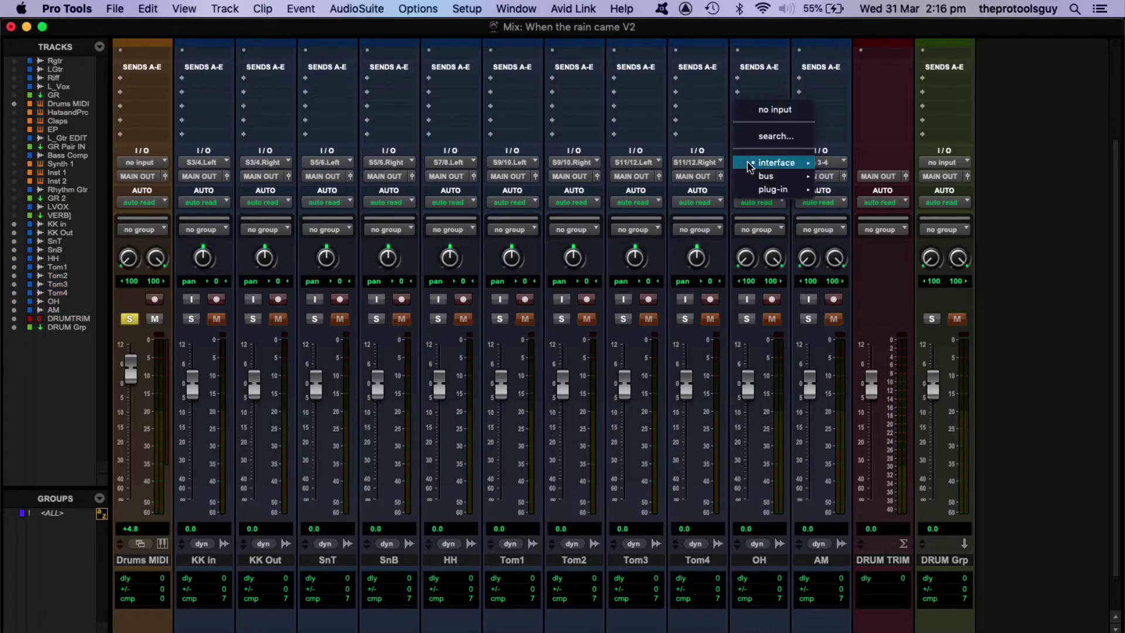
mouse_move(780, 189)
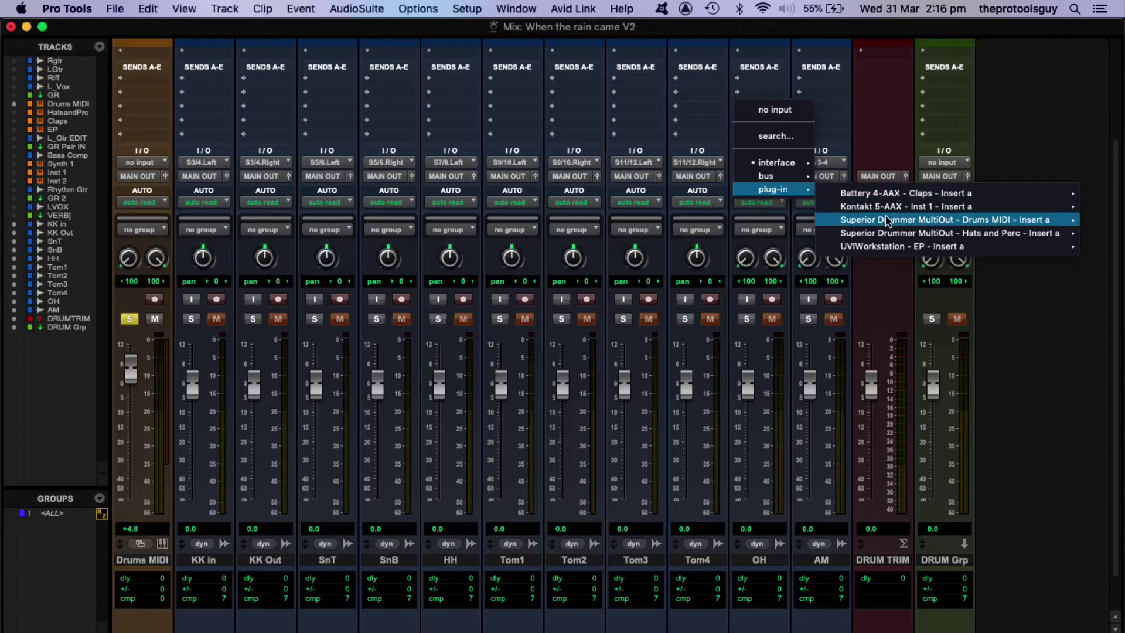
mouse_move(888, 221)
left_click(788, 289)
left_click(819, 163)
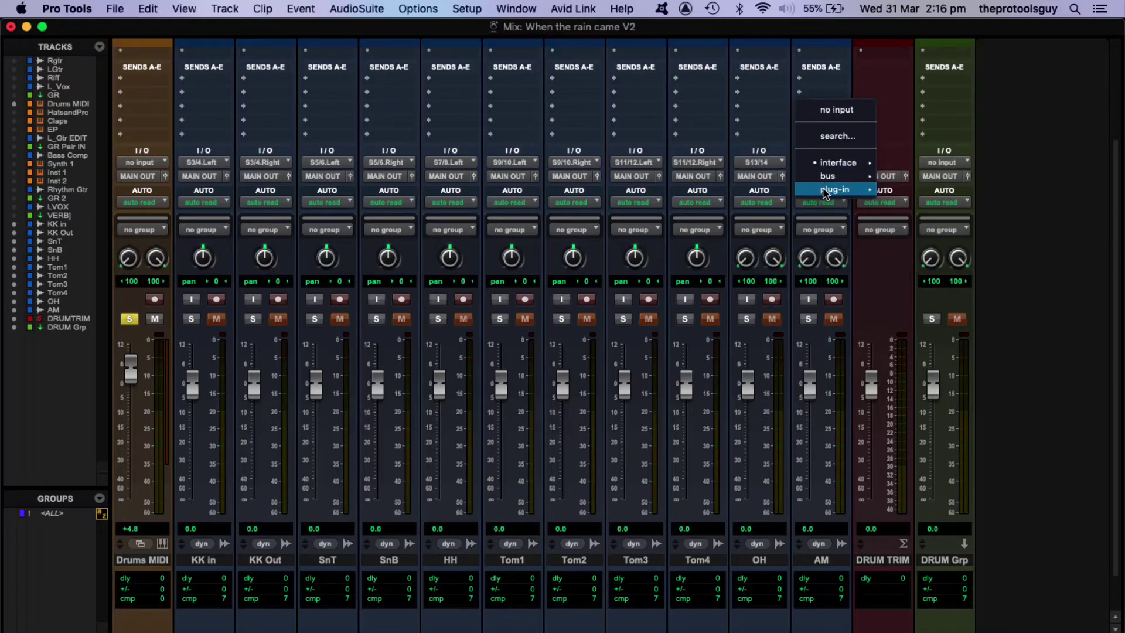
mouse_move(838, 189)
mouse_move(759, 222)
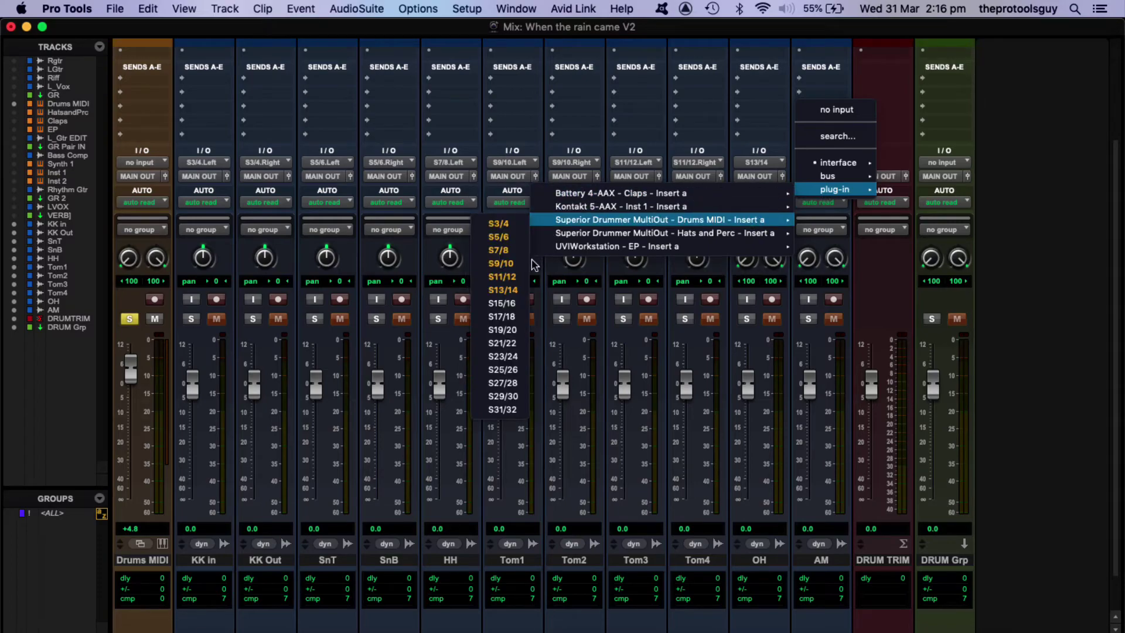
left_click(508, 302)
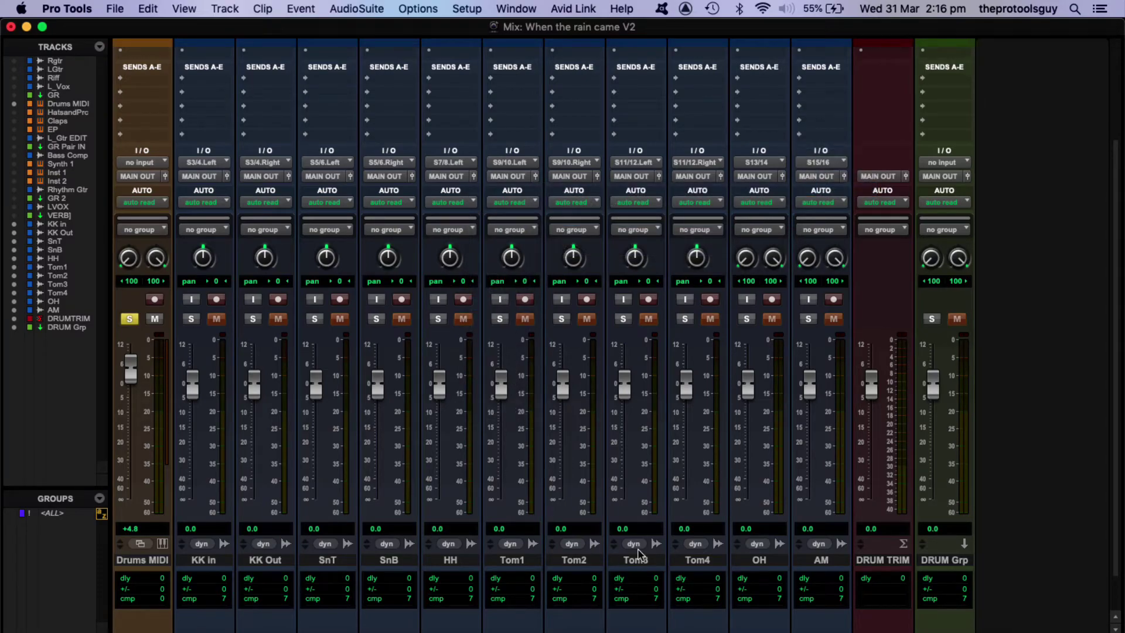
- Select drum tracks KK in through AM and start a new group named DRUMS
left_click(821, 560)
left_click(204, 561, "shift")
key("cmd+g")
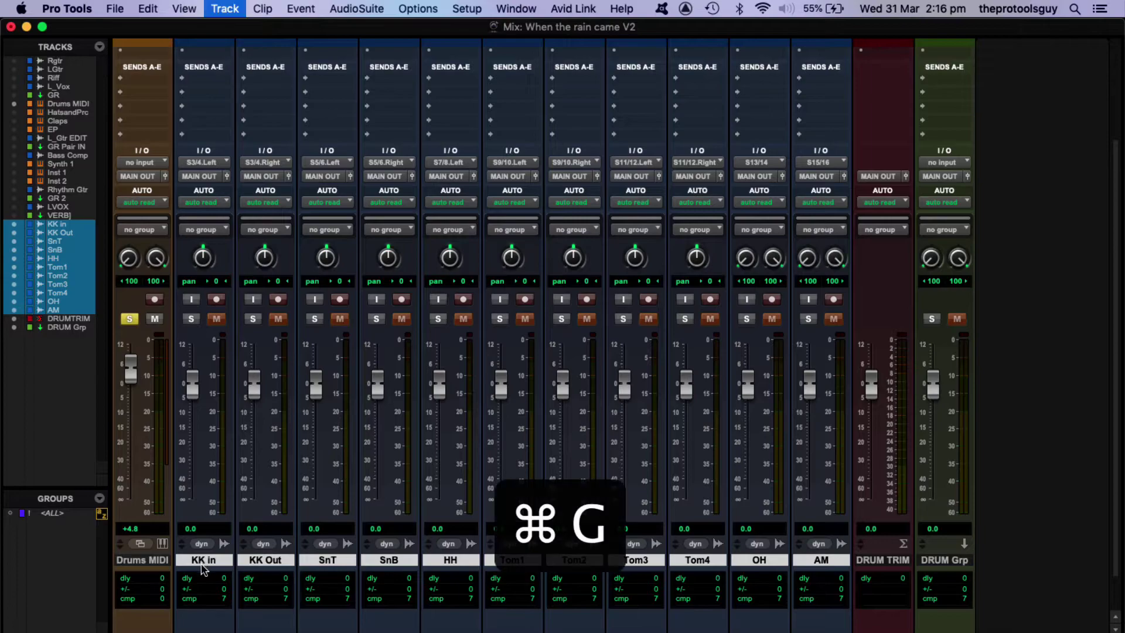
key("Right")
key("BackSpace")
key("BackSpace")
key("BackSpace")
key("BackSpace")
key("BackSpace")
key("BackSpace")
key("BackSpace")
type("DRU")
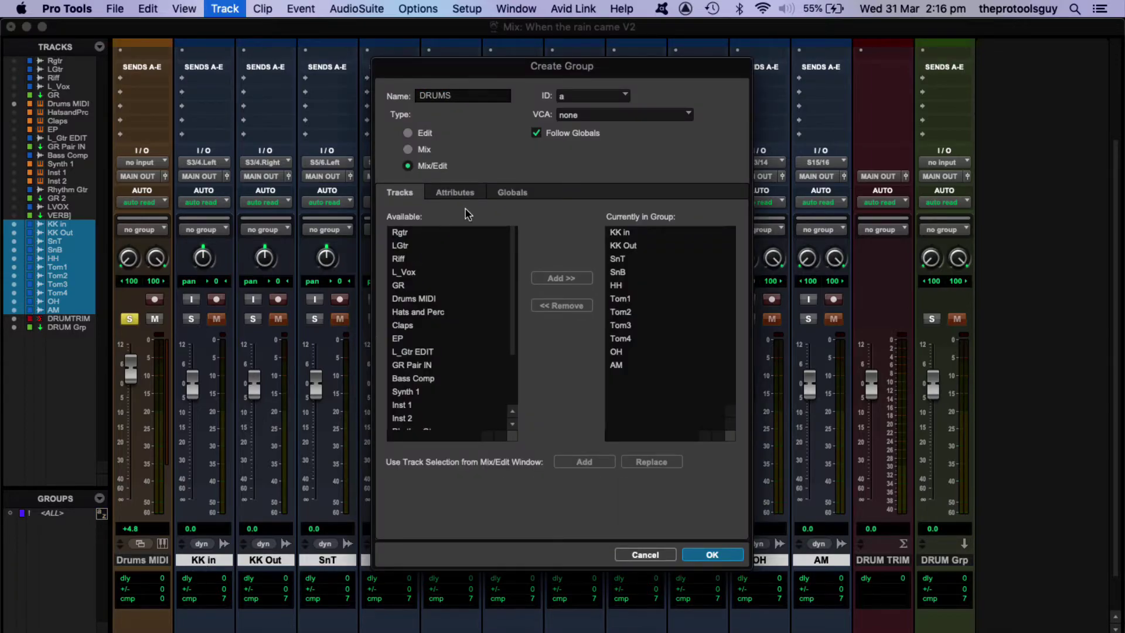
- Give the group ID d, turn off Follow Globals, link Record Enable, and create it
left_click(586, 98)
left_click(626, 141)
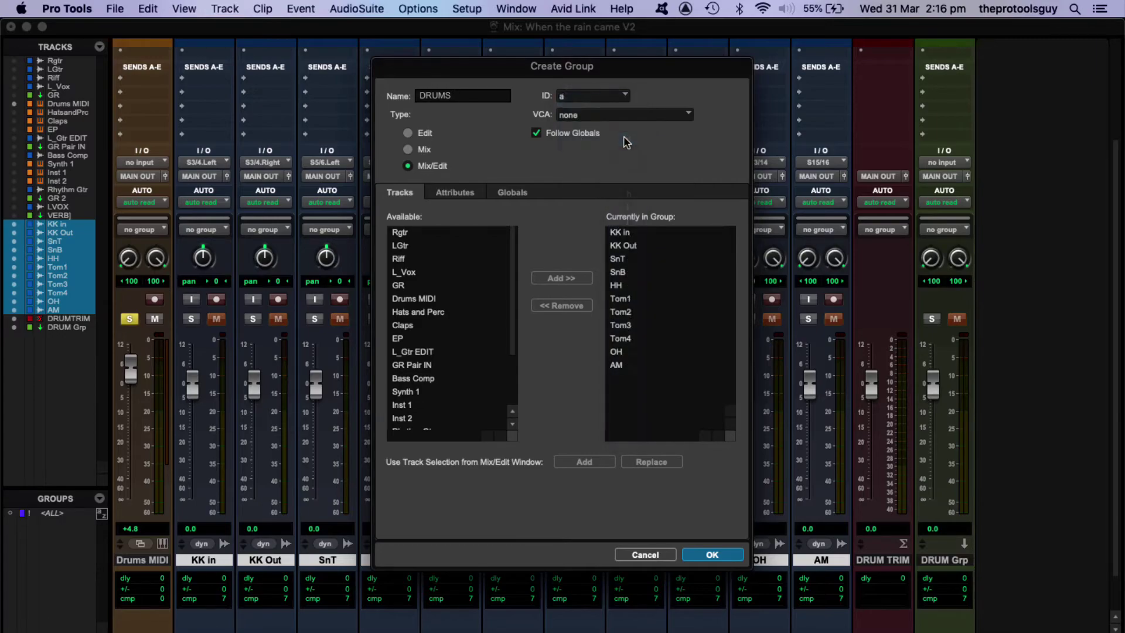
left_click(454, 193)
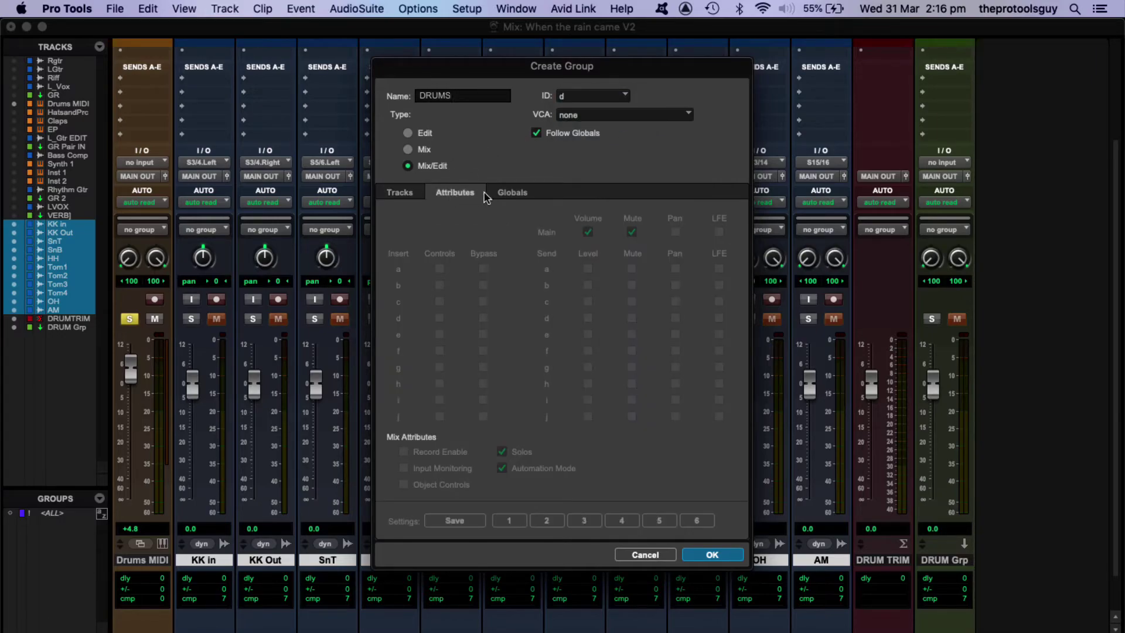
left_click(518, 194)
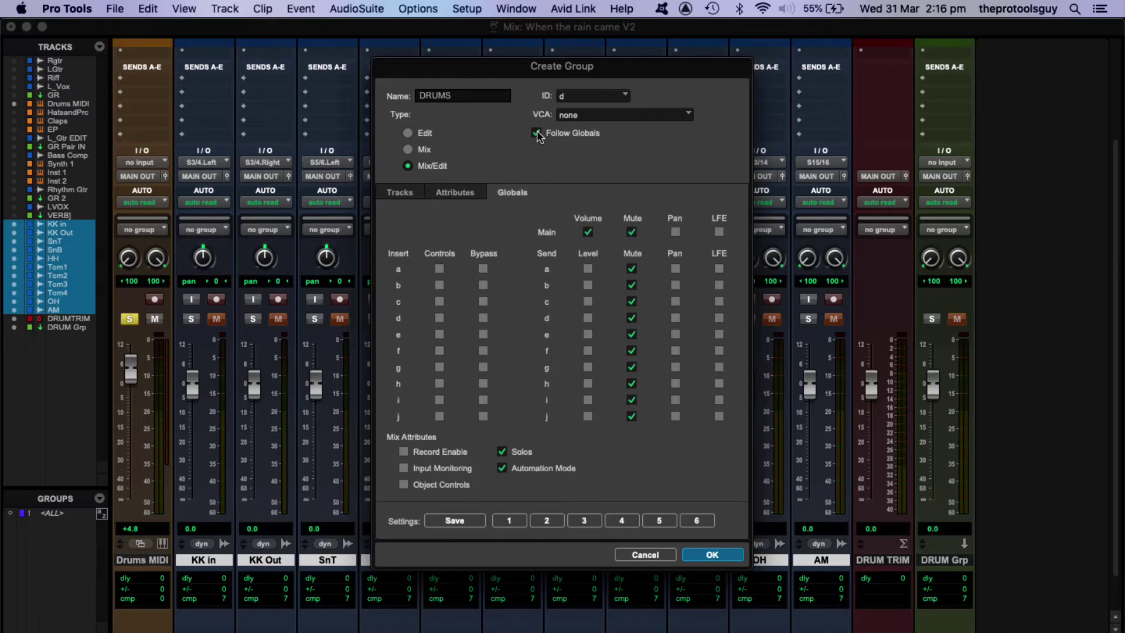
left_click(536, 133)
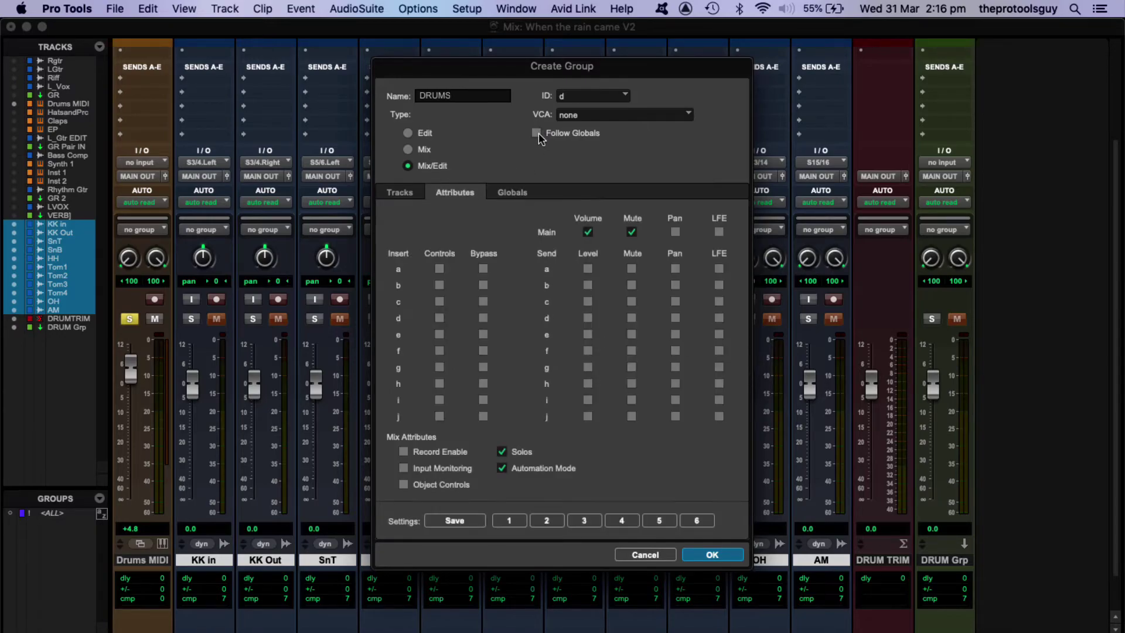
left_click(403, 452)
left_click(711, 555)
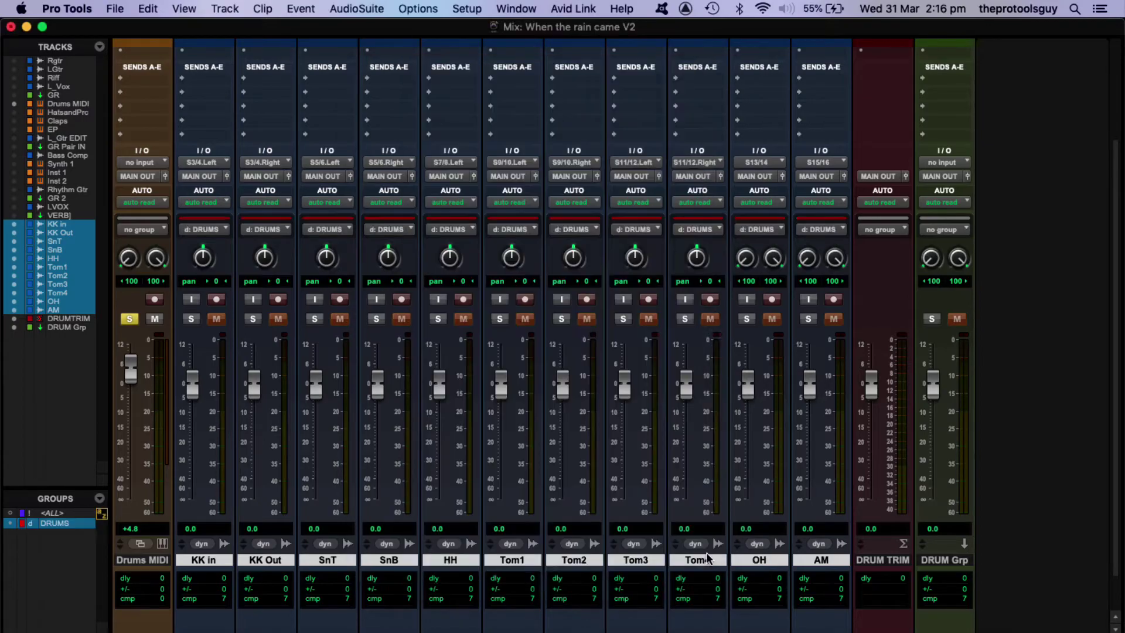
- Enable input monitoring and solo on KK in so the whole DRUMS group follows
left_click(194, 301)
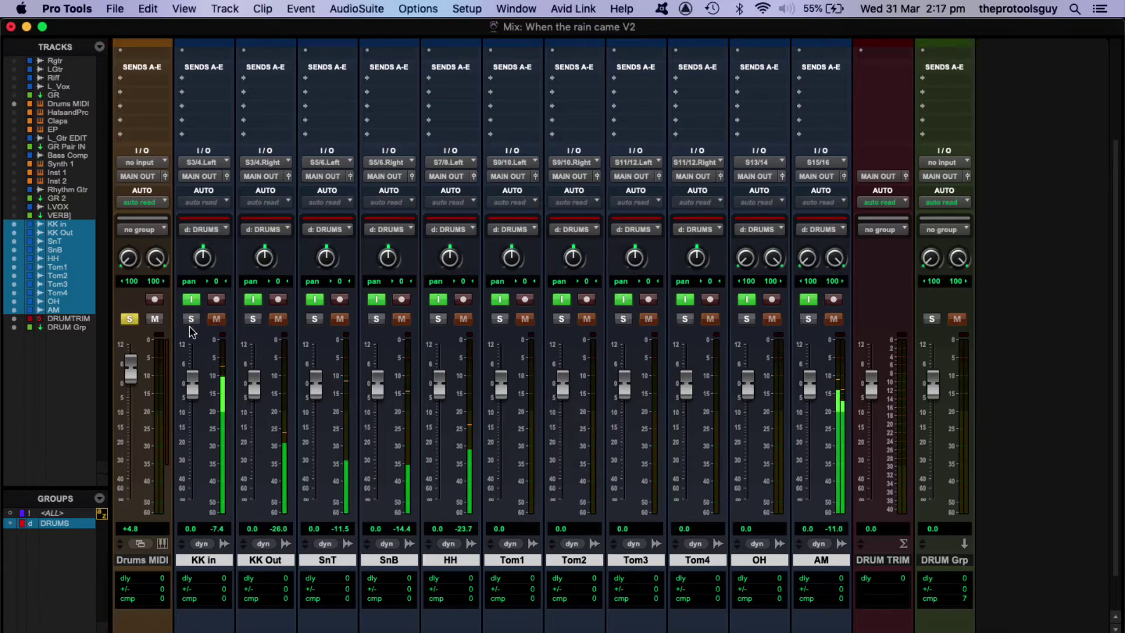
left_click(192, 320)
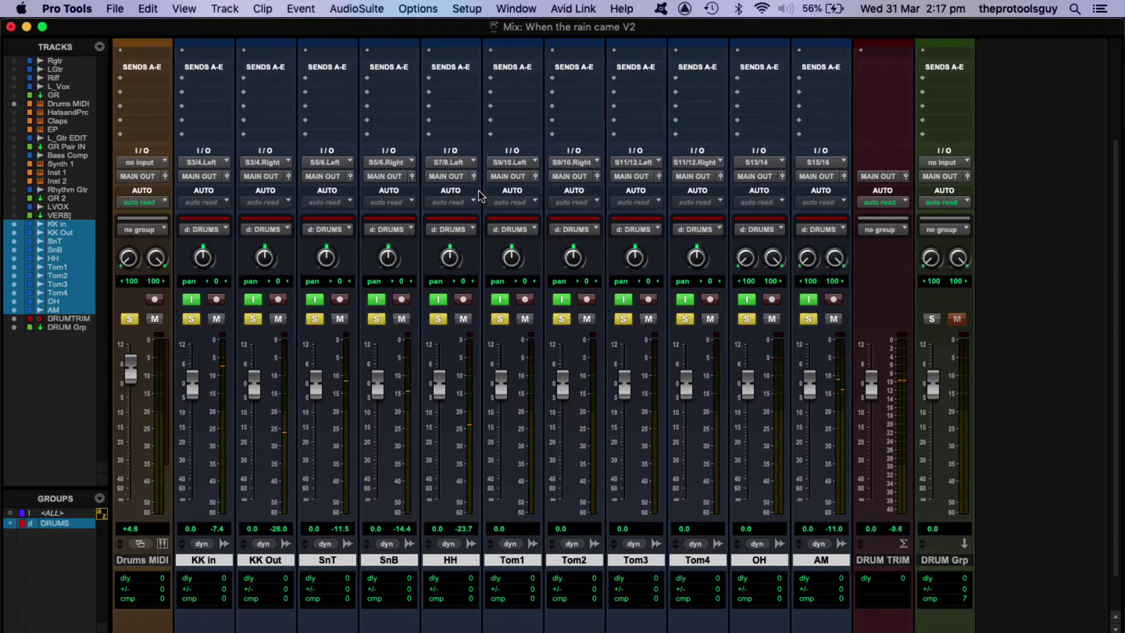
- Open the SupDrmMO Superior Drummer window on Drums MIDI and start playback
scroll(481, 196, "up", 5)
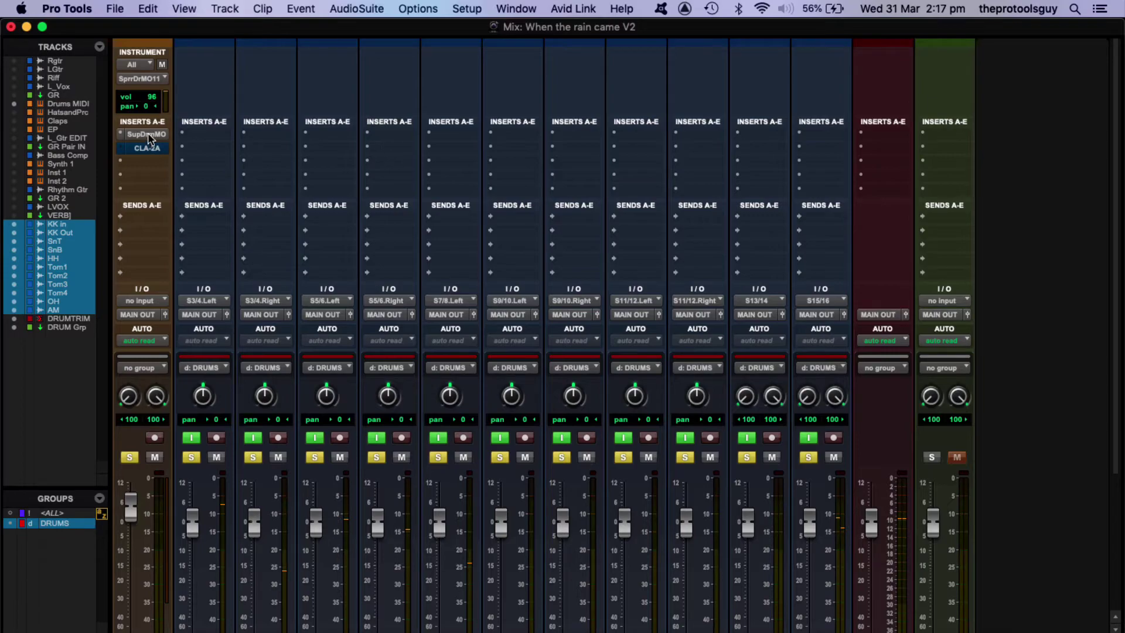
left_click(147, 133)
left_click_drag(497, 39, 580, 46)
key("space")
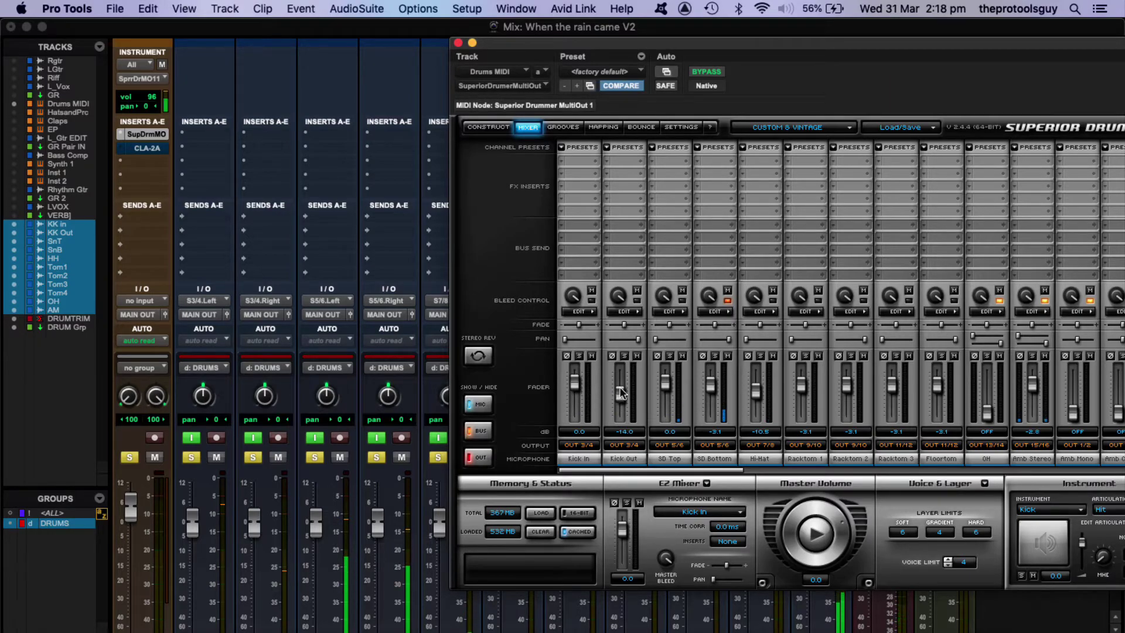
- Lower Kick In to -8.3 dB and nudge the Kick Out level up in the plugin mixer
scroll(340, 370, "down", 5)
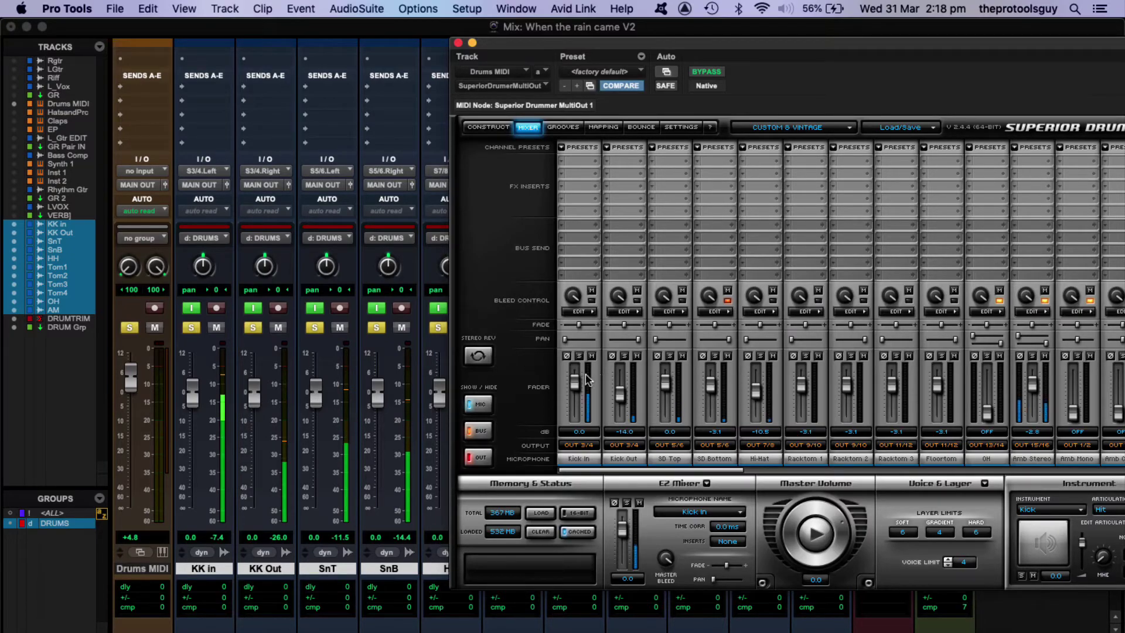
left_click_drag(577, 386, 580, 393)
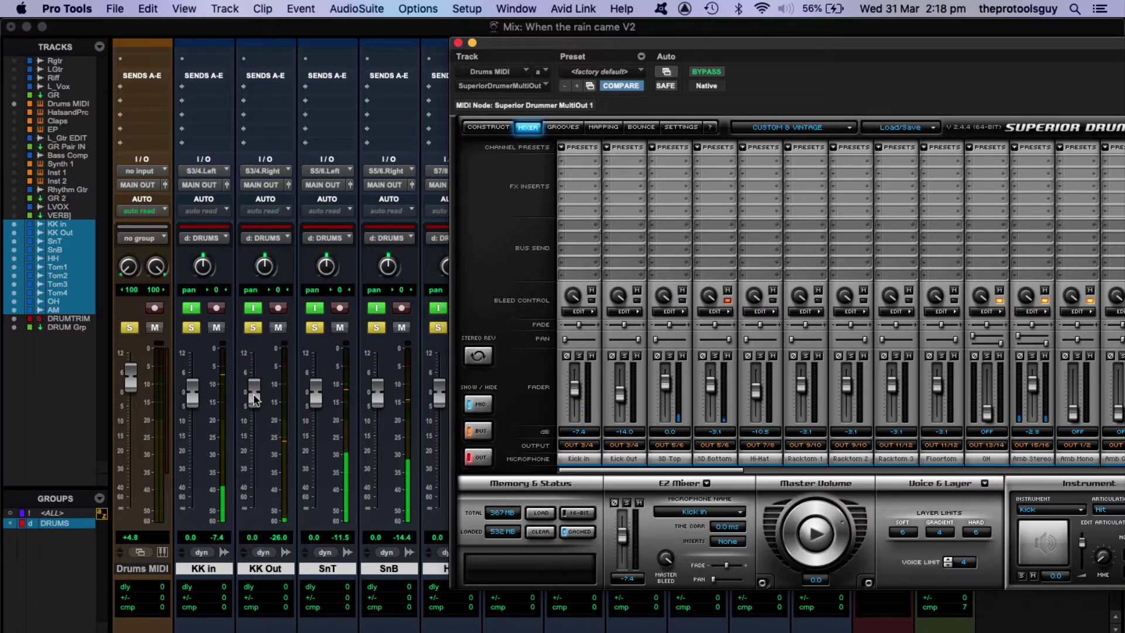
left_click(249, 399)
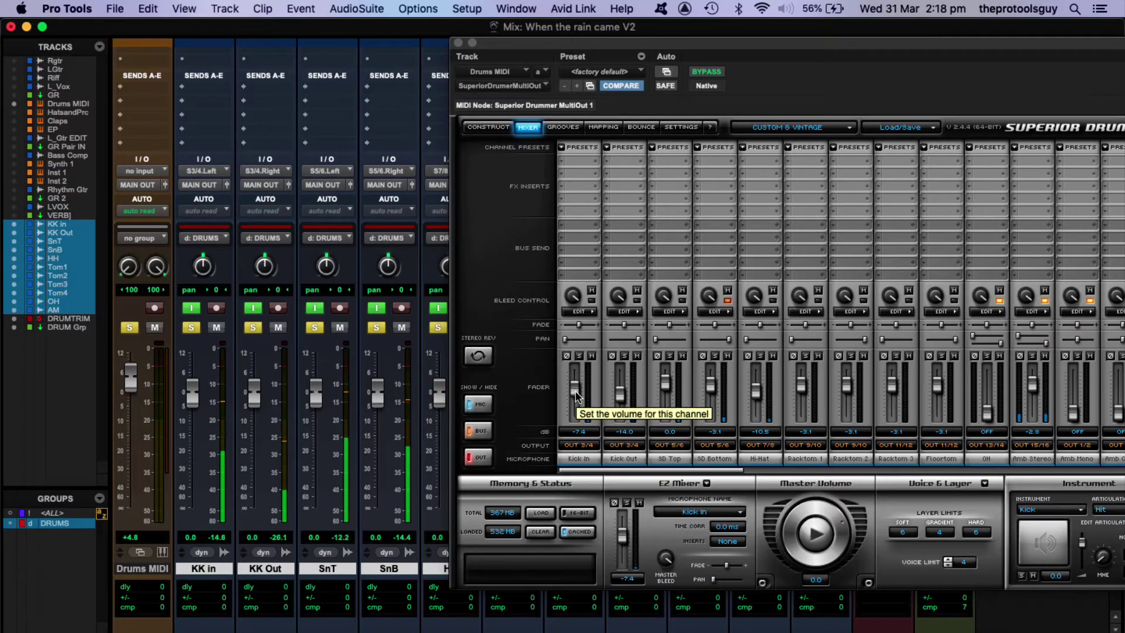
left_click_drag(576, 396, 578, 396)
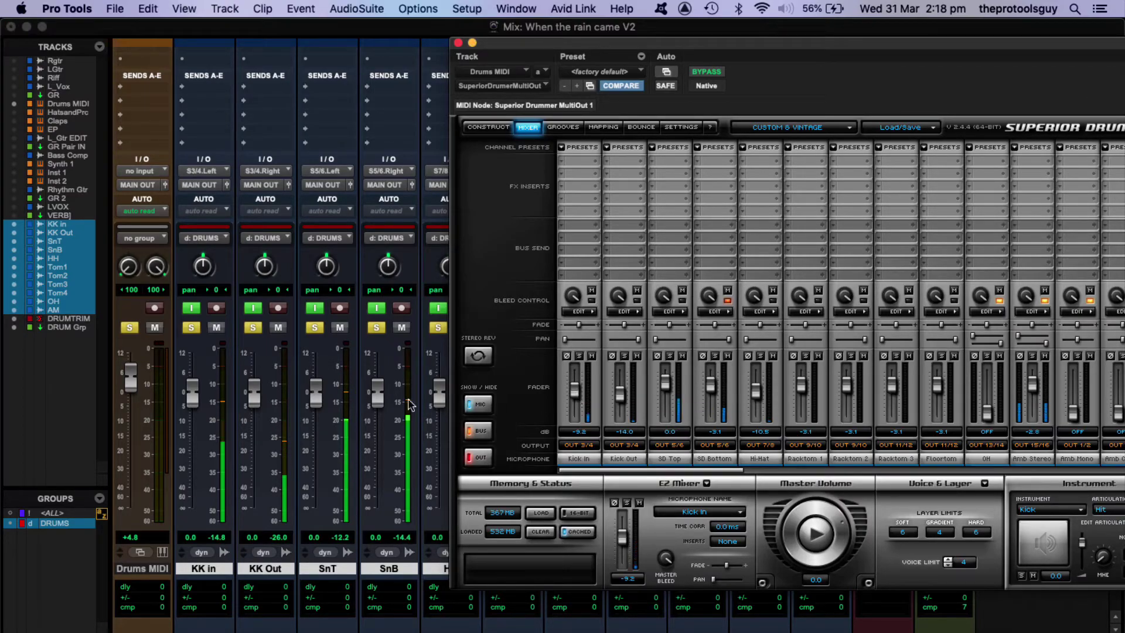
left_click(228, 406)
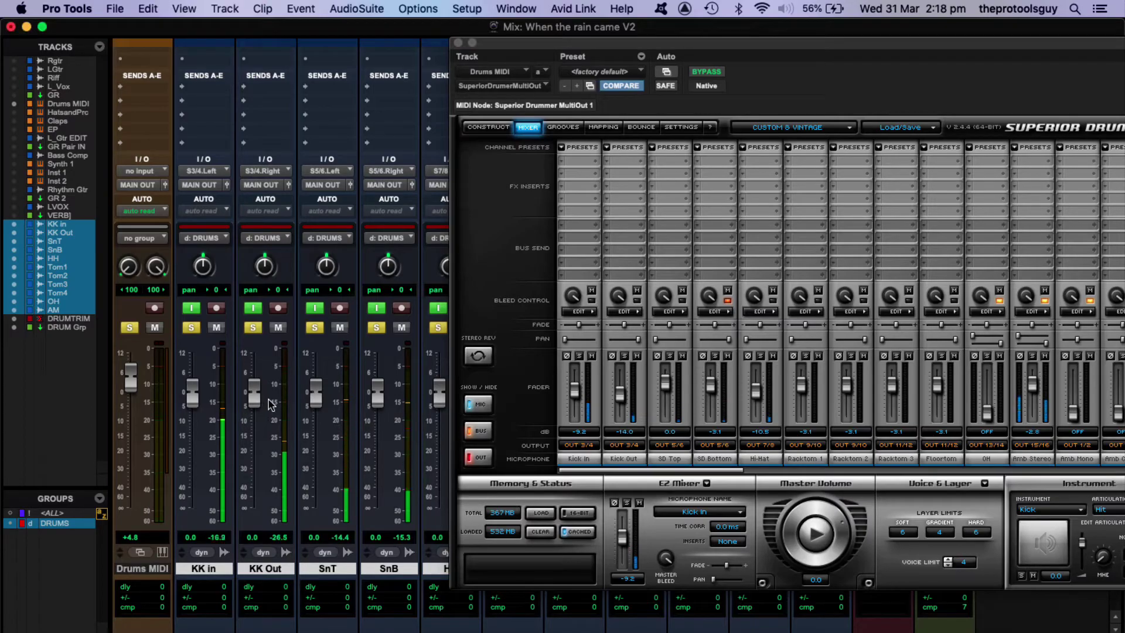
left_click_drag(620, 401, 619, 390)
left_click(621, 431)
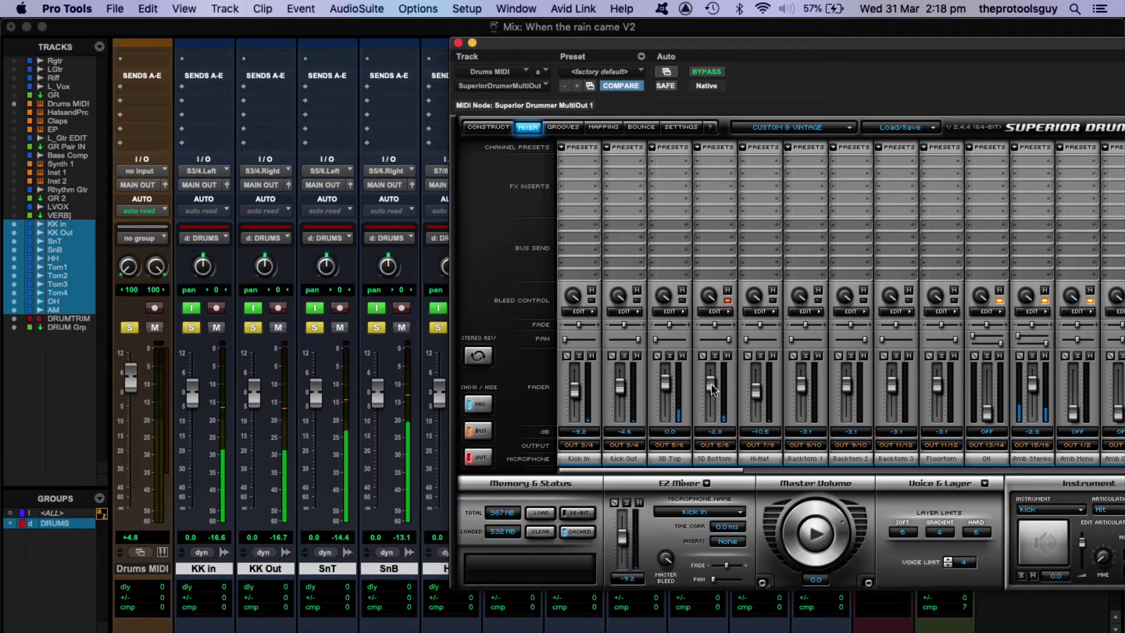
- Raise the Hi-Hat channel to about -4.6 dB, repositioning the plugin window around it
left_click_drag(554, 49, 697, 47)
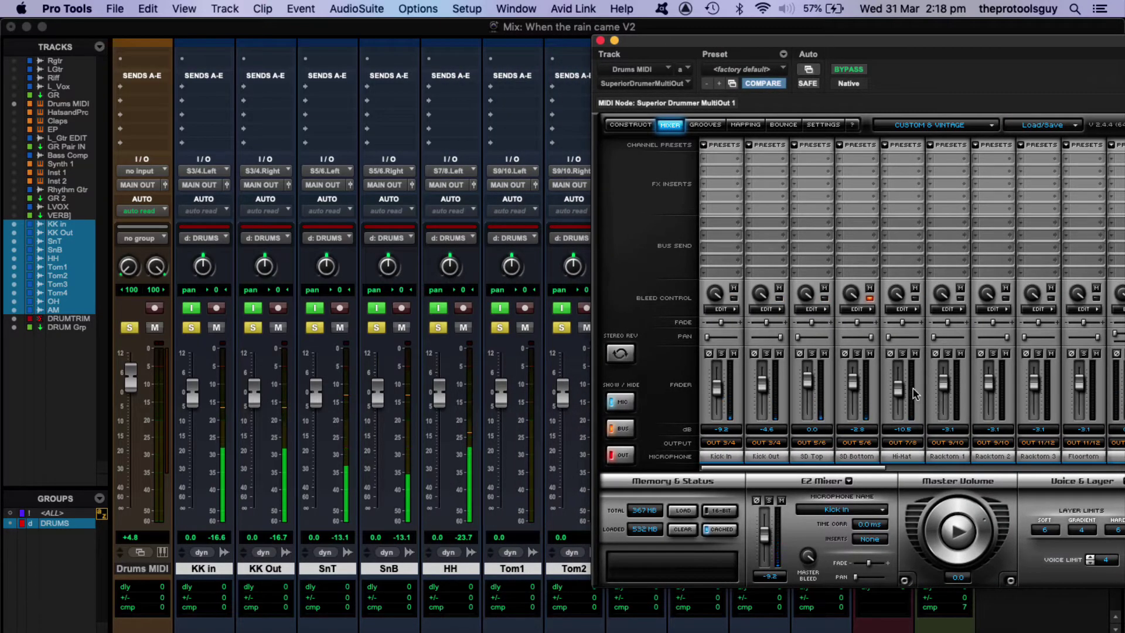
left_click_drag(899, 393, 906, 387)
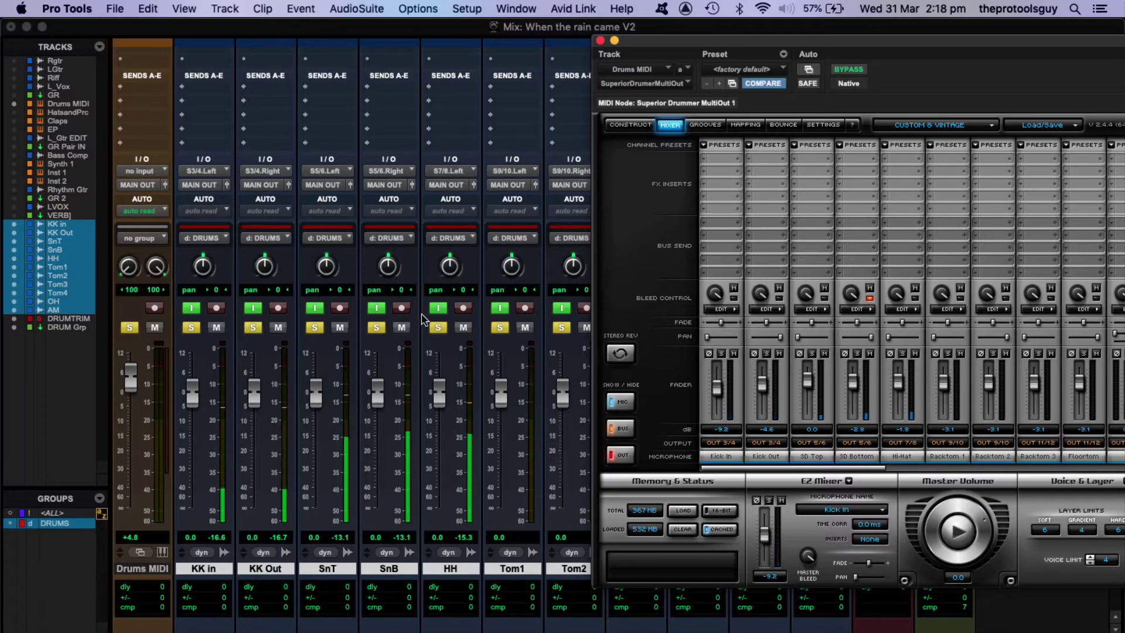
left_click_drag(740, 43, 252, 37)
left_click_drag(404, 33, 445, 44)
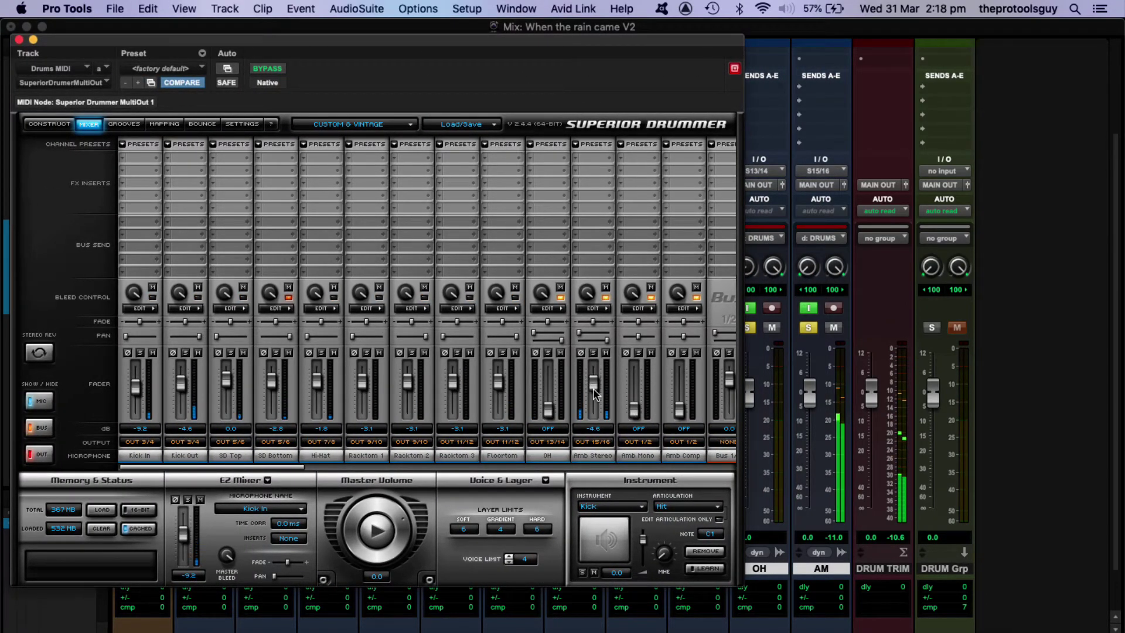
- Adjust the Amb Stereo level, settling it at -7.4 dB
left_click_drag(593, 387, 595, 393)
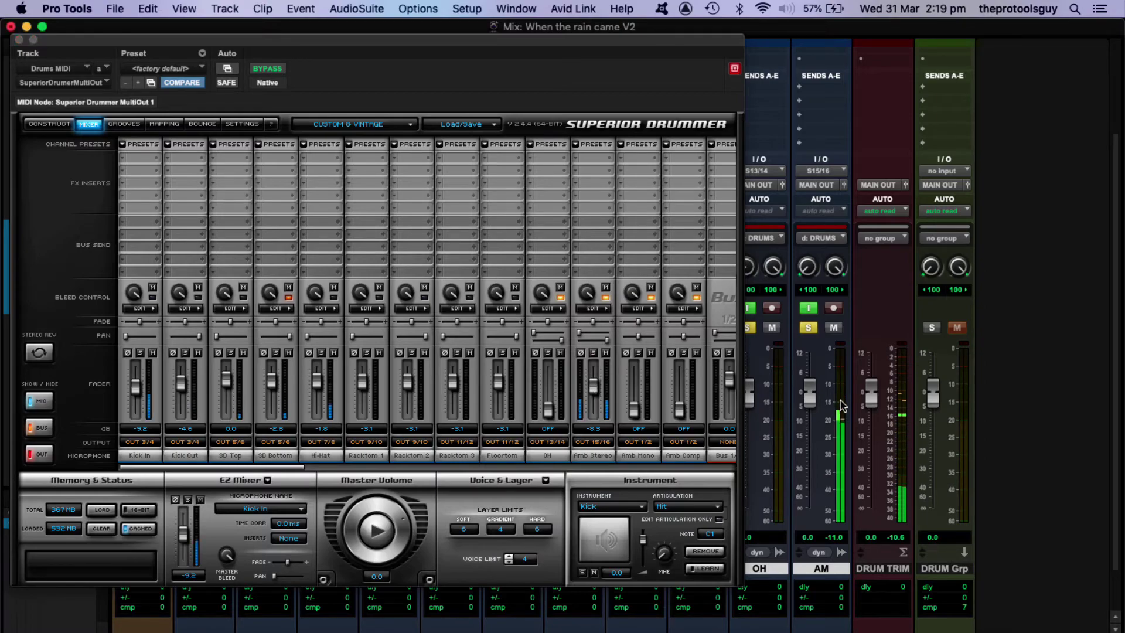
left_click(804, 417)
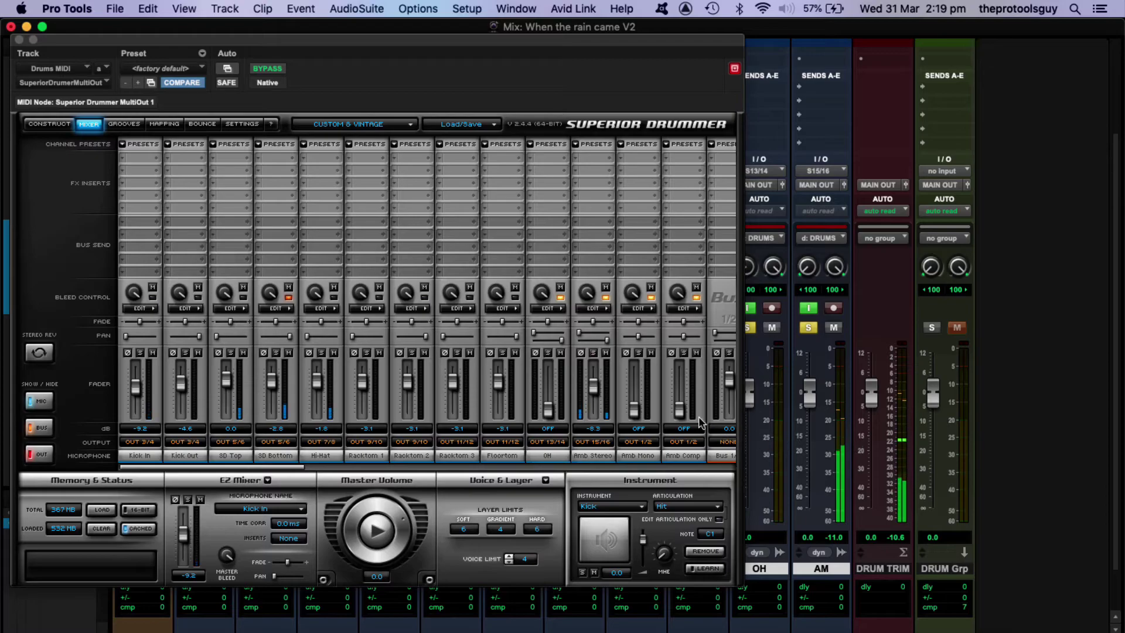
left_click_drag(595, 391, 595, 389)
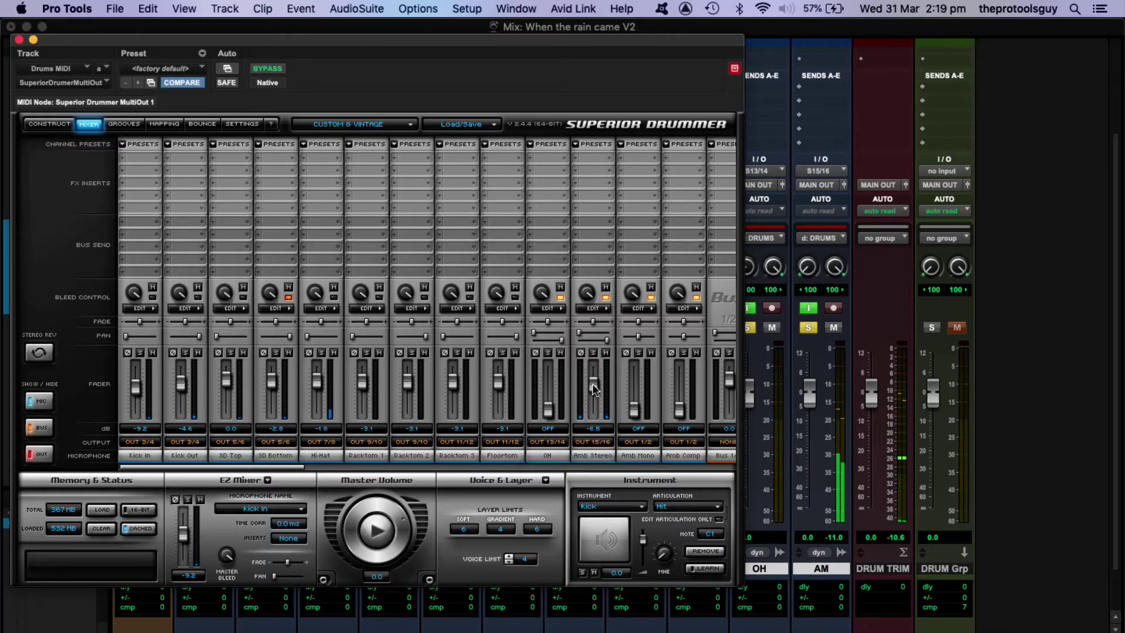
- Bring the OH channel up from off, check DRUM Grp, then hide the plug-in window
left_click_drag(333, 54, 769, 38)
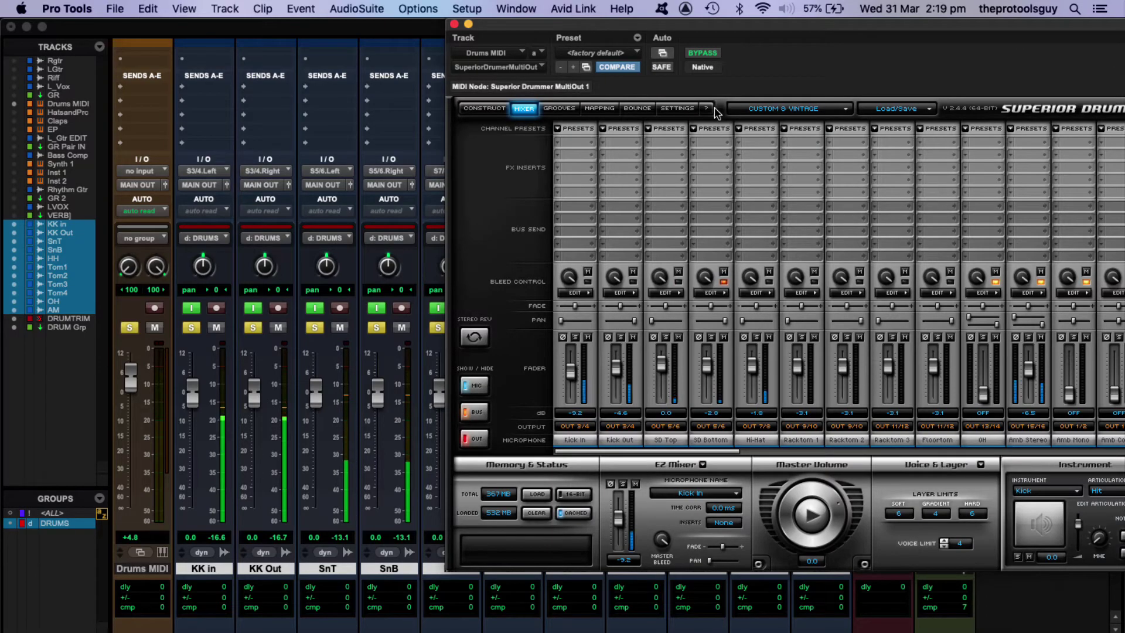
left_click_drag(984, 396, 984, 368)
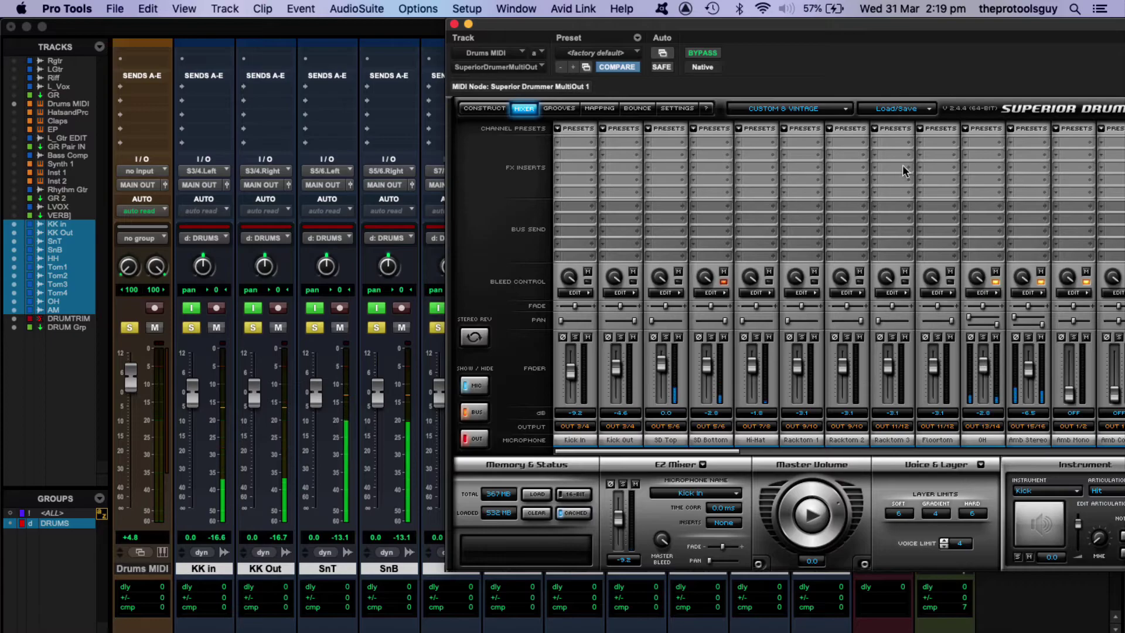
left_click_drag(953, 30, 416, 44)
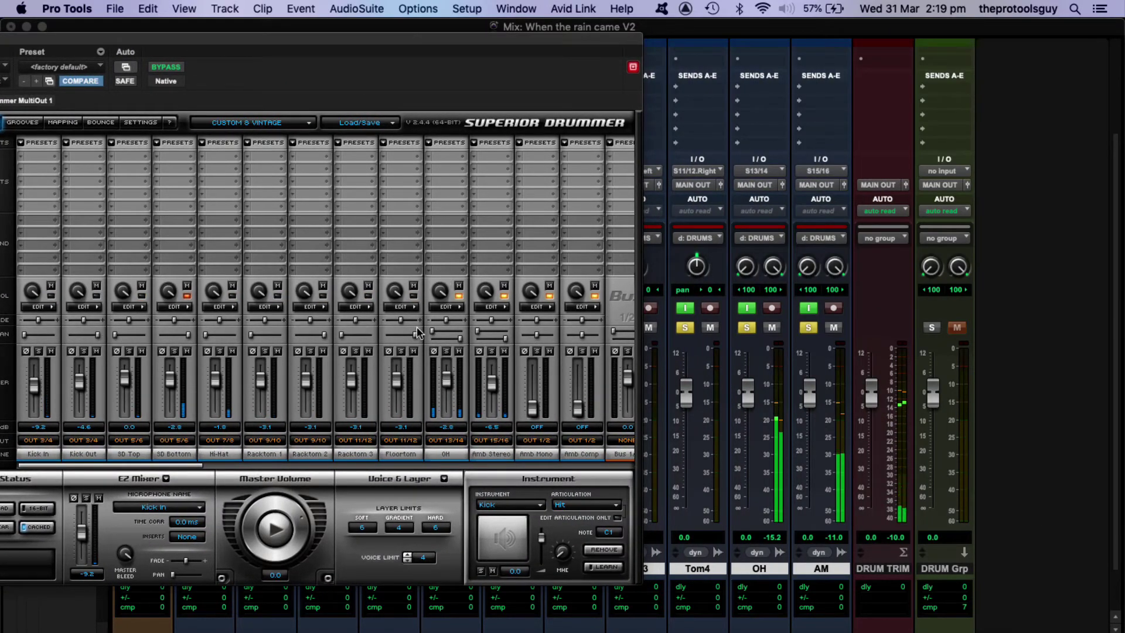
scroll(448, 387, "up", 1)
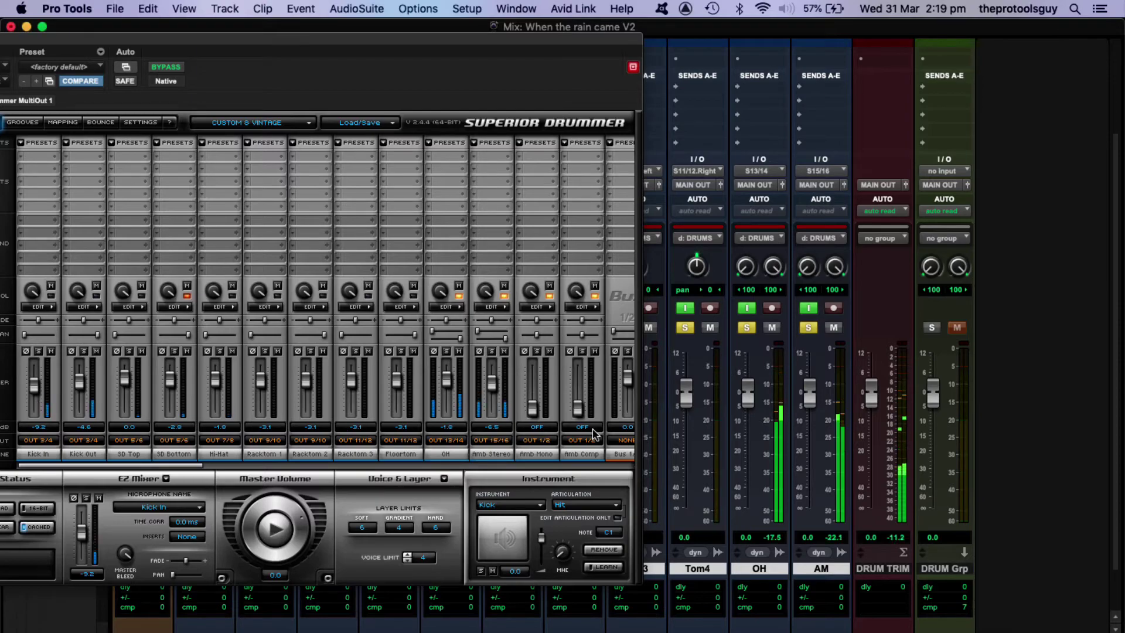
left_click(448, 386)
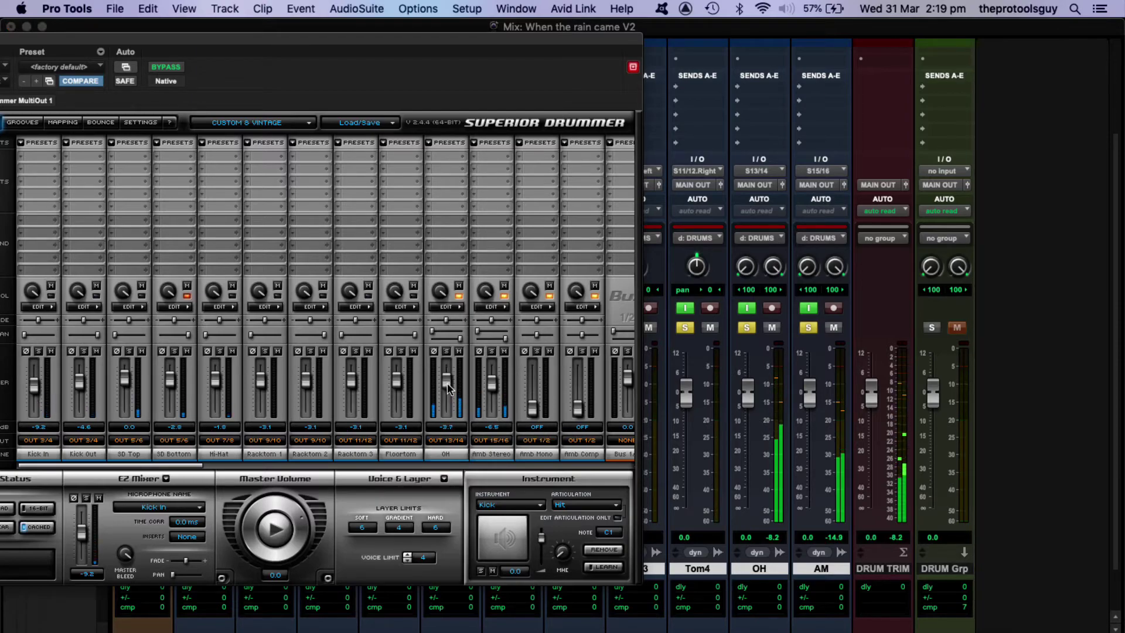
scroll(448, 384, "down", 1)
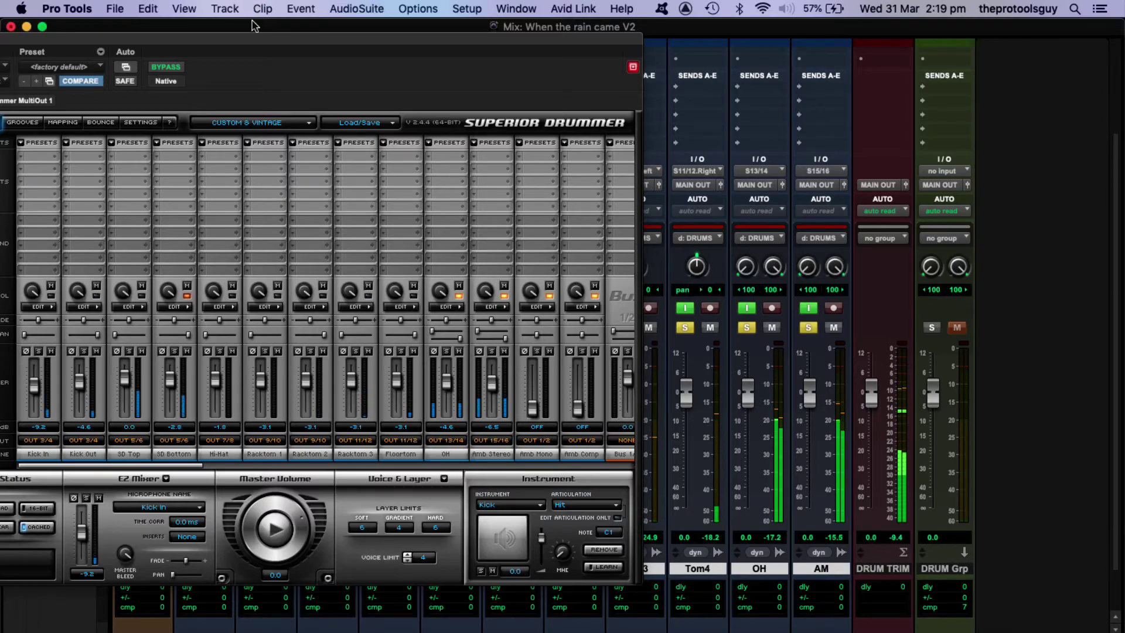
left_click_drag(254, 35, 857, 28)
key("super+equal")
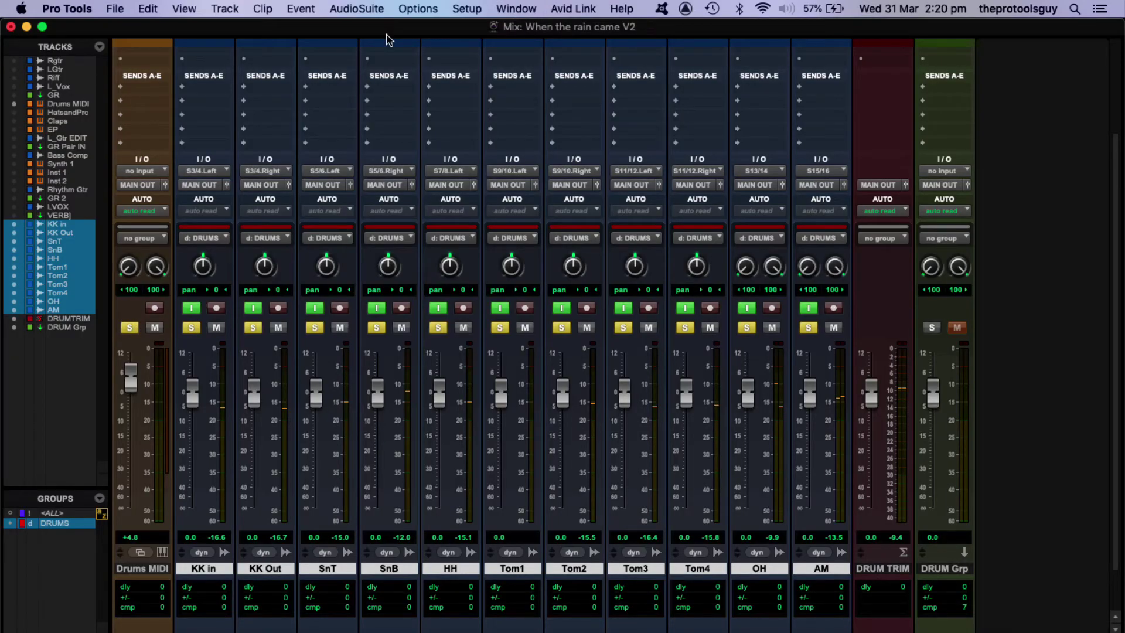
- Place the playhead at the CH marker in the Edit window, then return to the Mix window
key("super+equal")
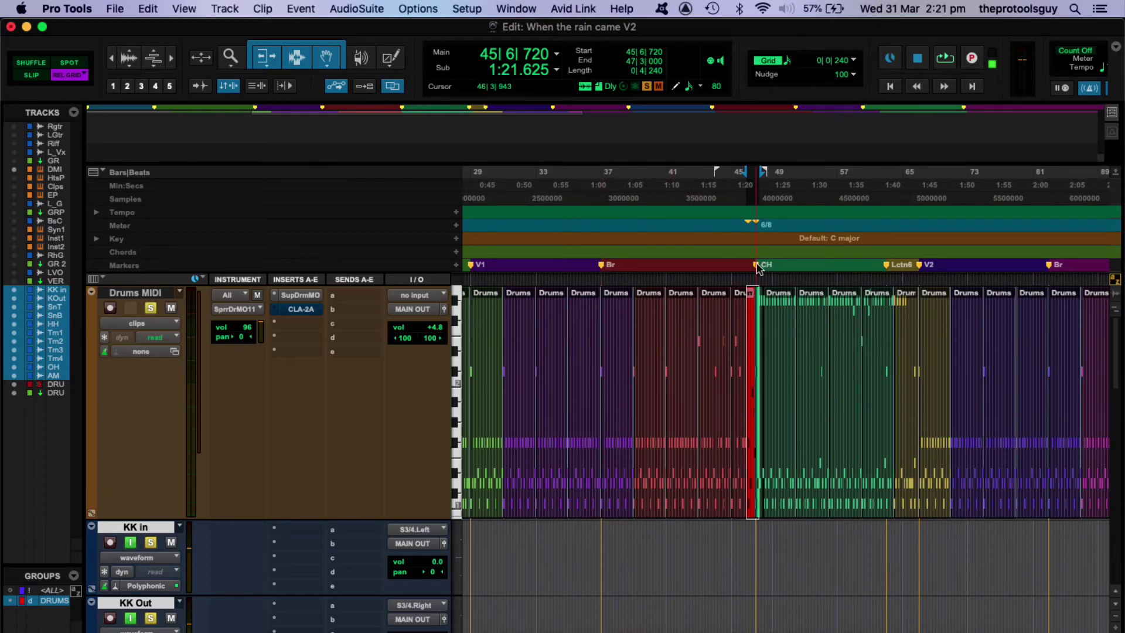
left_click(761, 266)
key("super+equal")
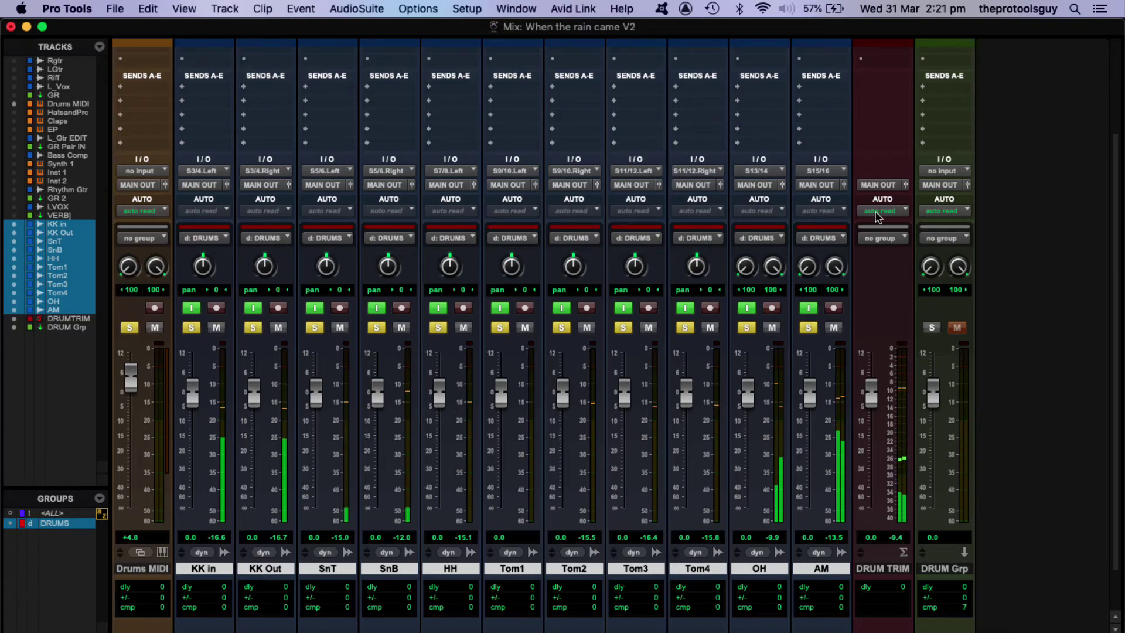
- Route the drum tracks' outputs to the DRUM Grp track
left_click(878, 185)
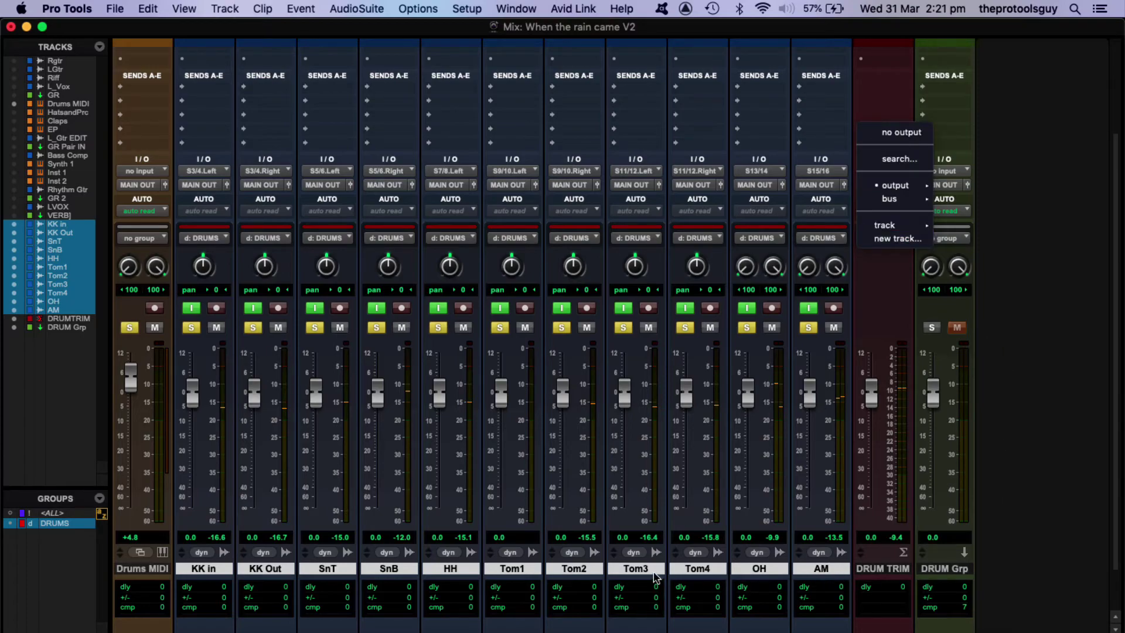
left_click(335, 187)
left_click(331, 187)
mouse_move(332, 229)
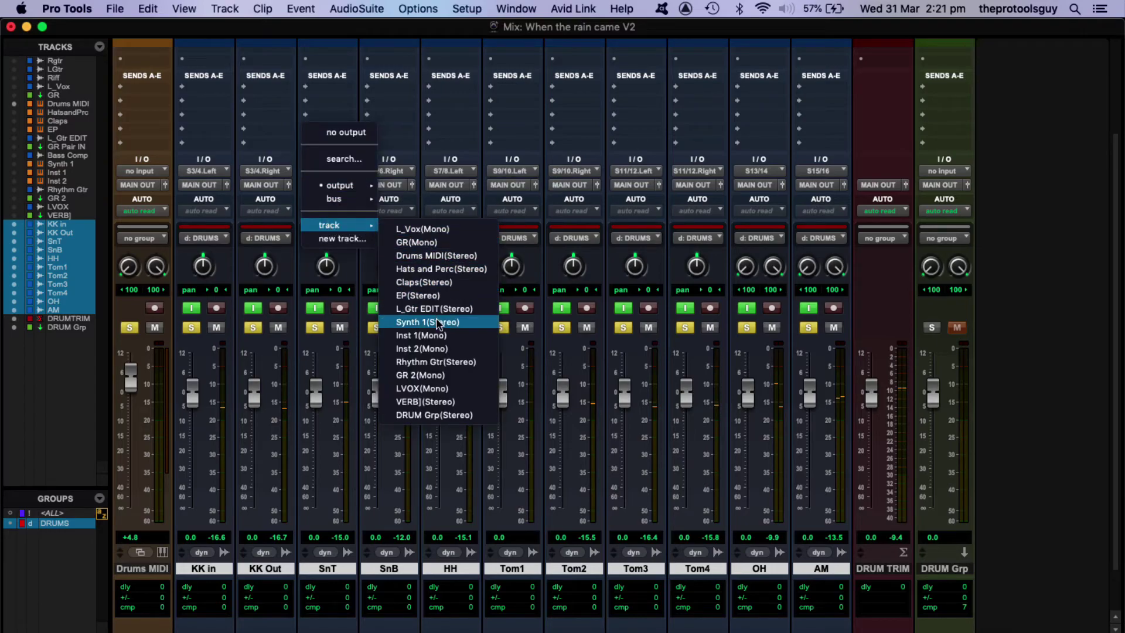
left_click(437, 416)
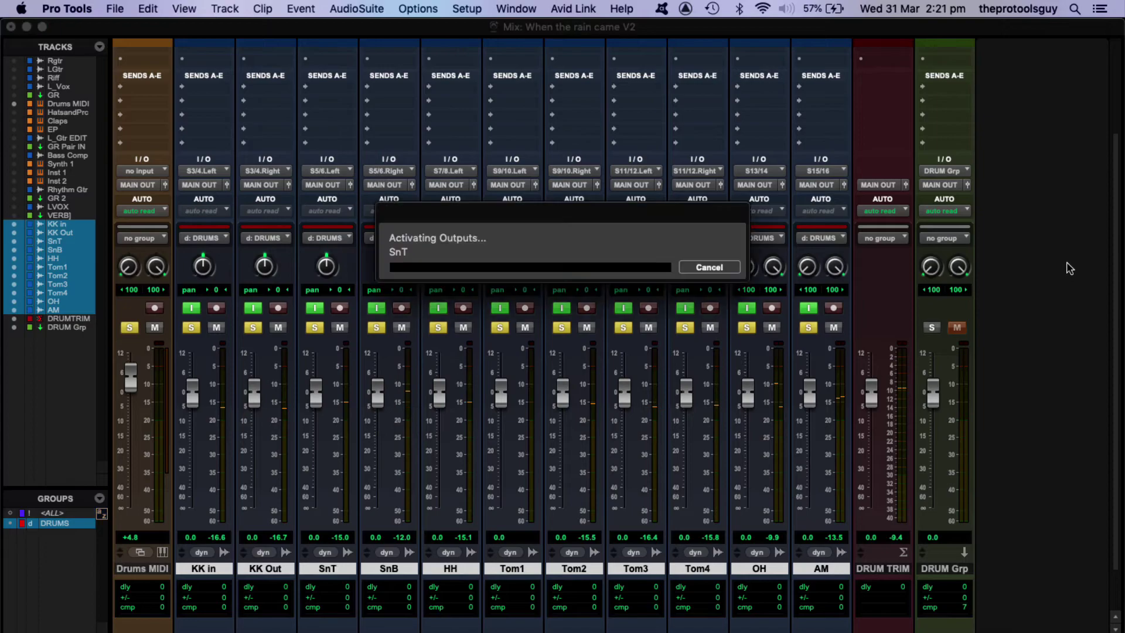
- Send DRUM TRIM's output to the DRUM Grp bus and unmute DRUM Grp
left_click(885, 185)
mouse_move(890, 190)
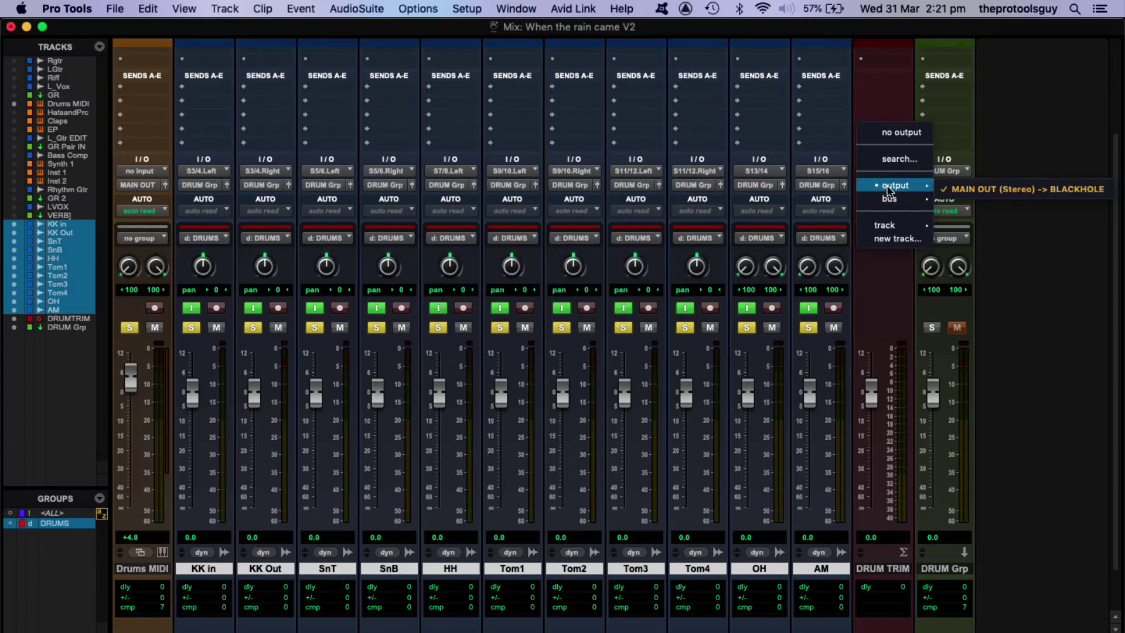
left_click(959, 238)
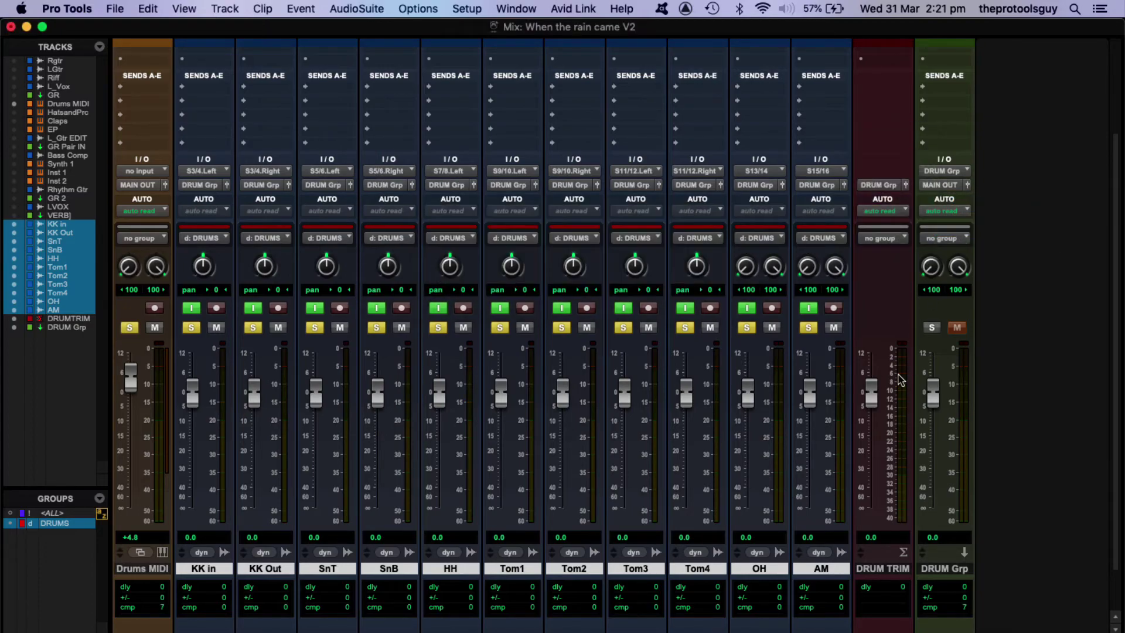
left_click(957, 327)
- Play and stop to check the signal, then show the Inserts section in the mixer
key("space")
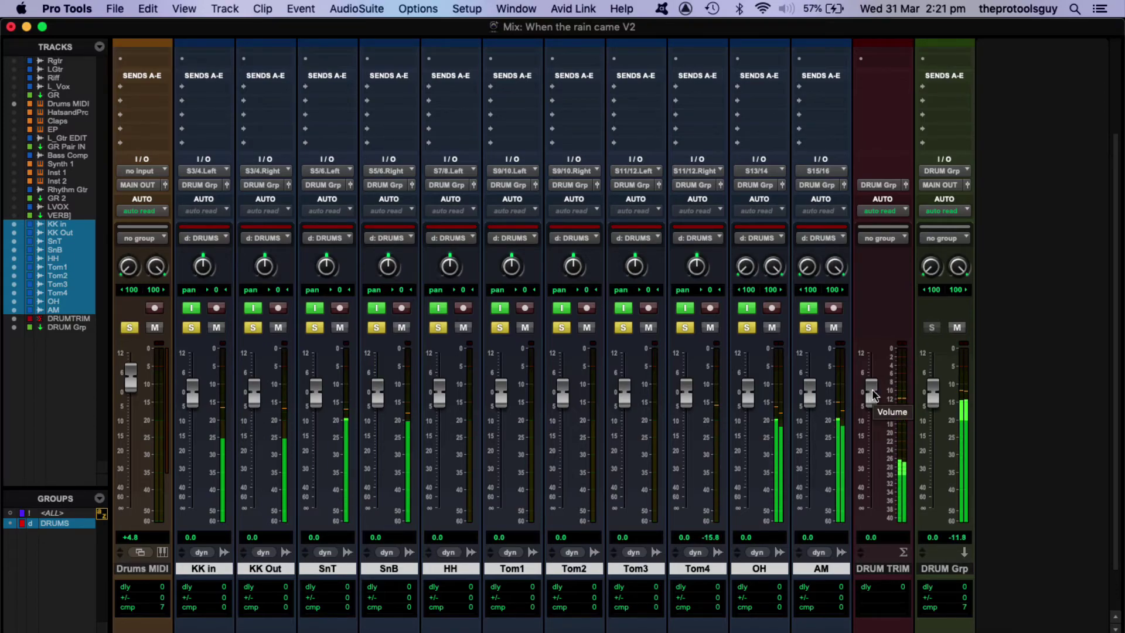
key("space")
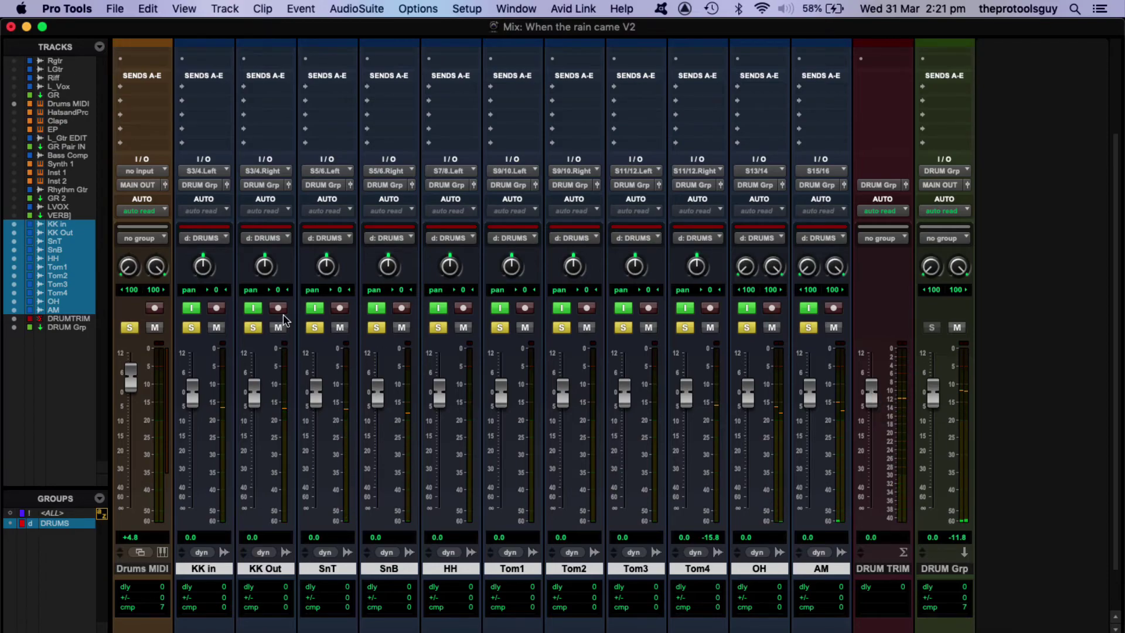
key("super+alt+i")
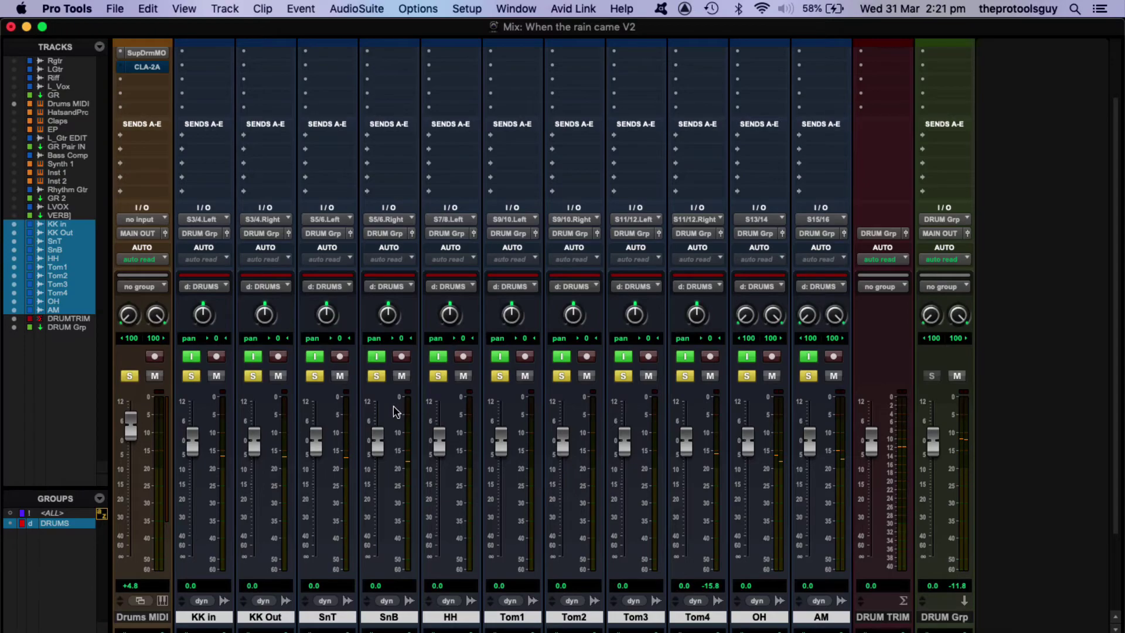
- In the Edit window, turn off input monitoring on the drum tracks and start recording with F12
key("super+equal")
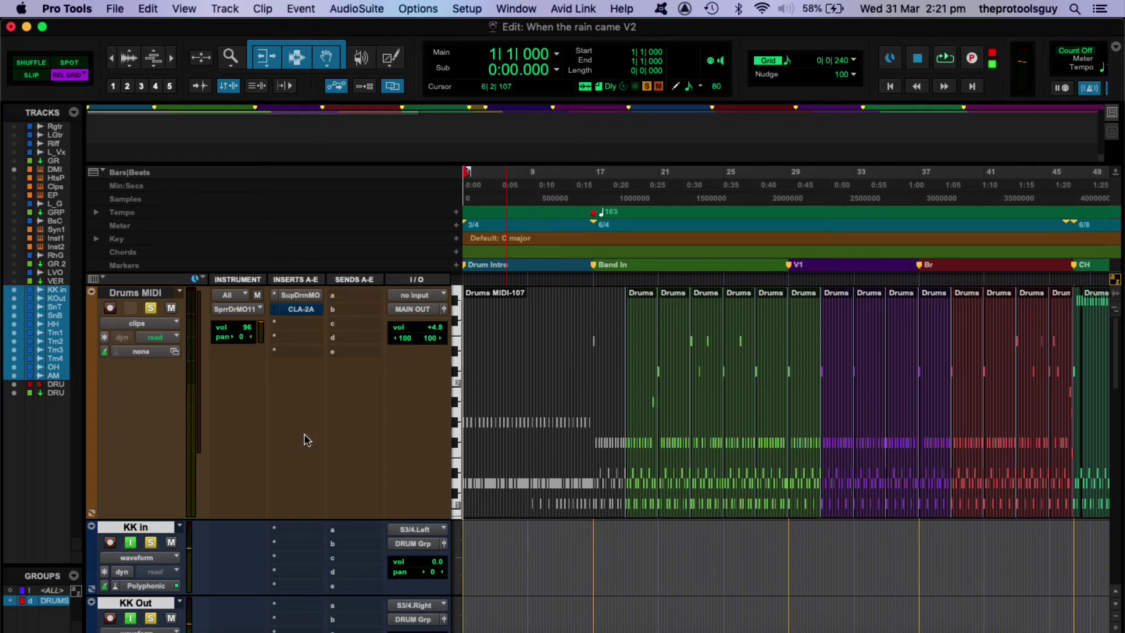
scroll(358, 444, "down", 5)
scroll(360, 449, "down", 7)
scroll(360, 449, "up", 5)
left_click(131, 384)
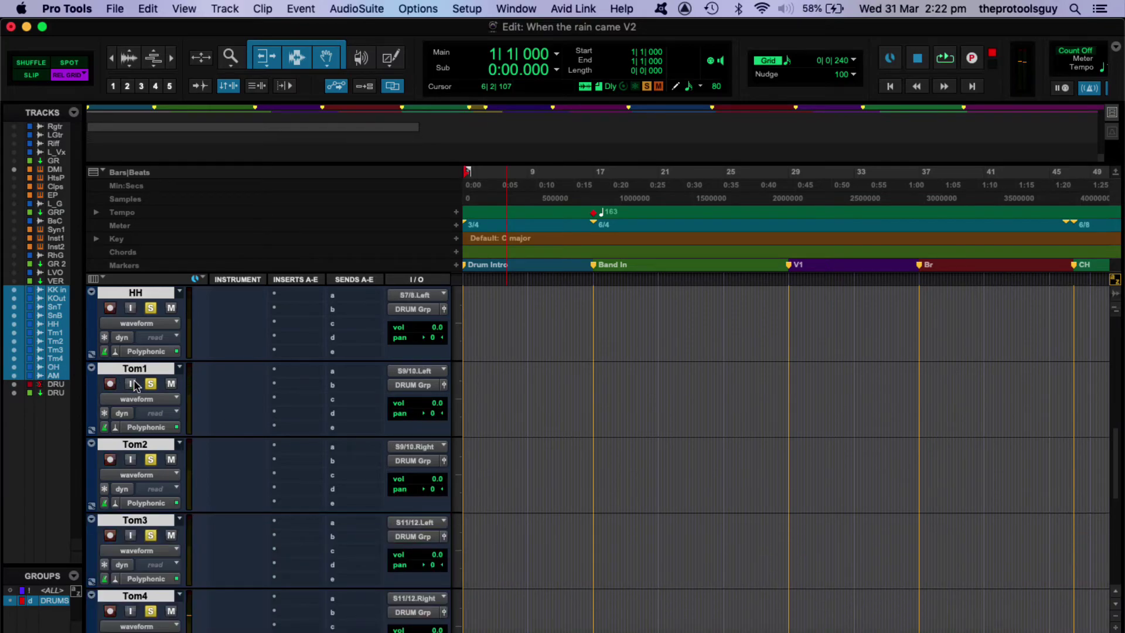
key("F12")
scroll(641, 557, "up", 7)
scroll(664, 432, "down", 5)
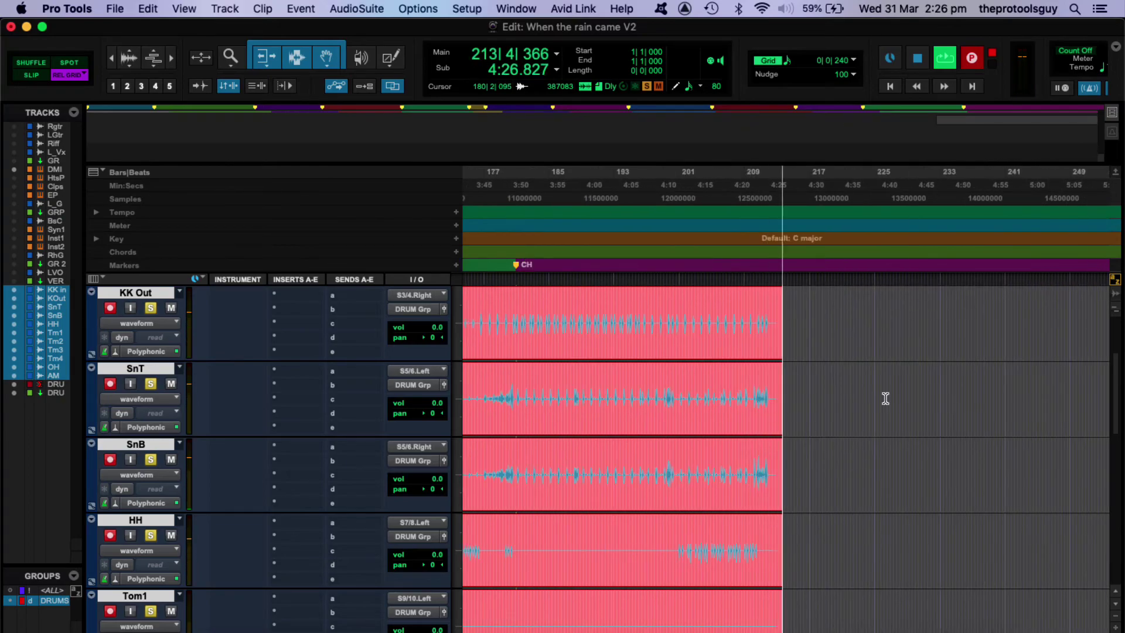
- Stop recording, disarm the drum tracks, and clear their solo
key("space")
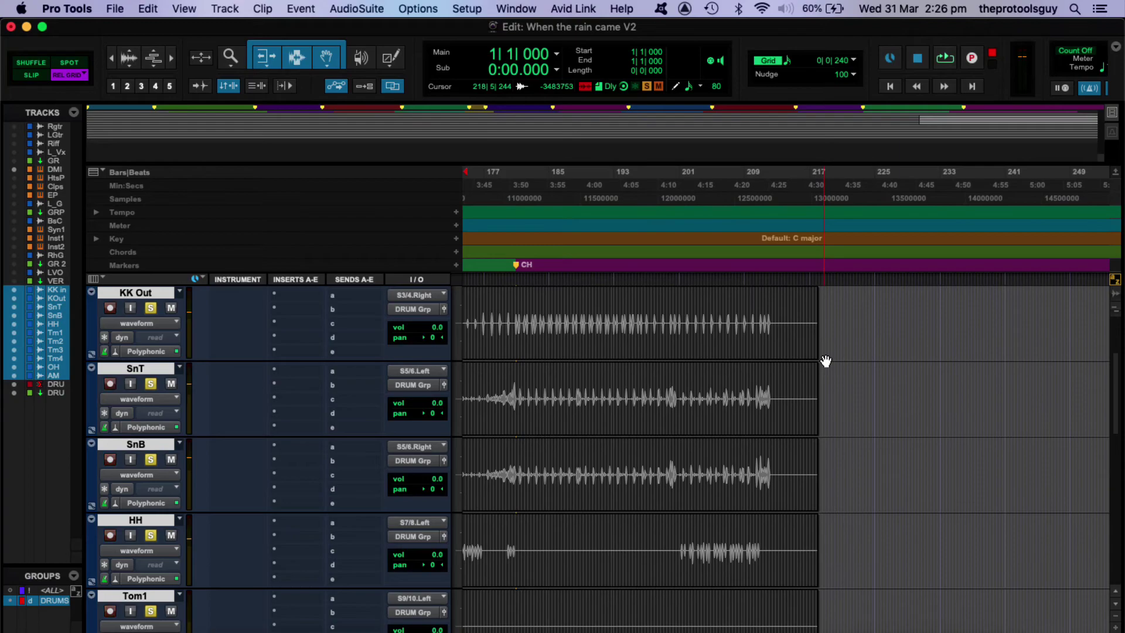
left_click(111, 308)
left_click(152, 311)
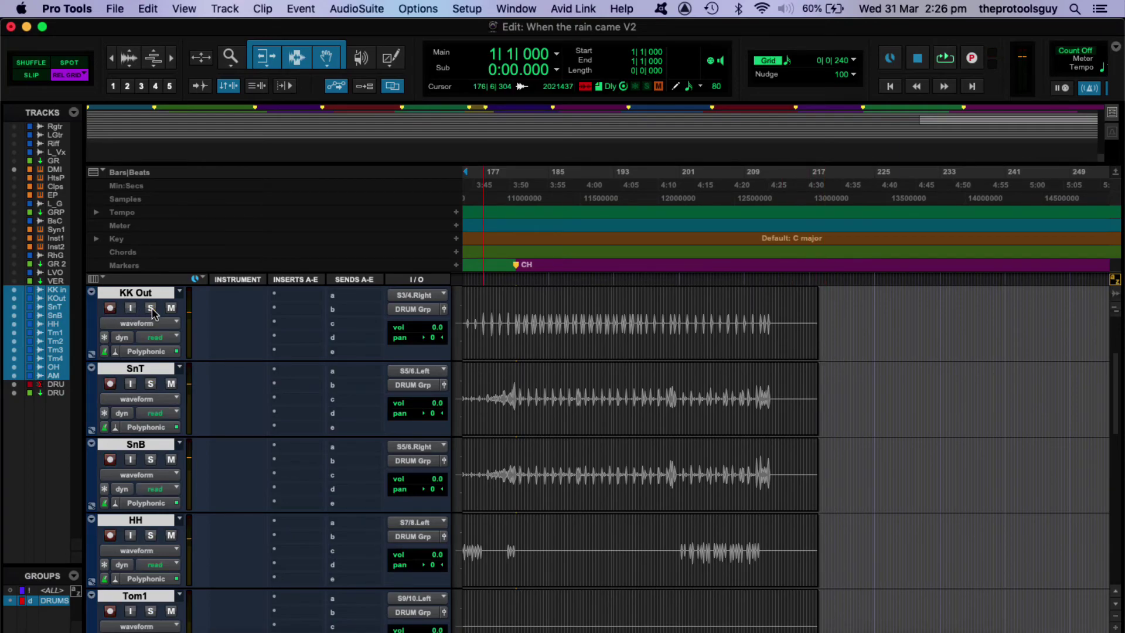
- Play back the new drum clips, jumping to bar 13 and then bar 16
scroll(498, 371, "up", 2)
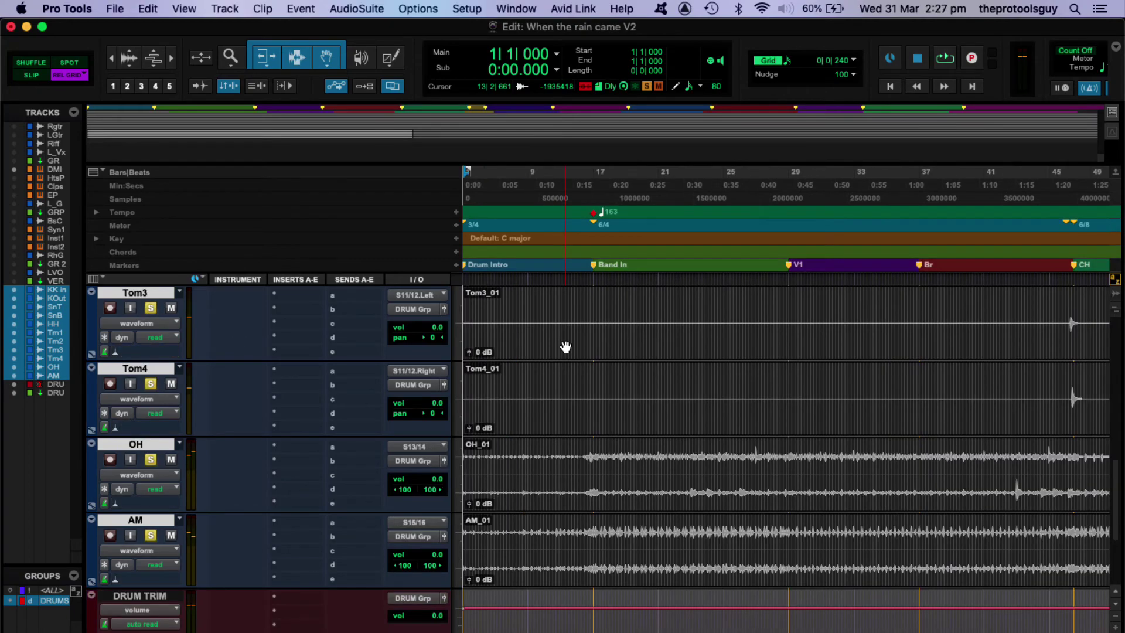
key("space")
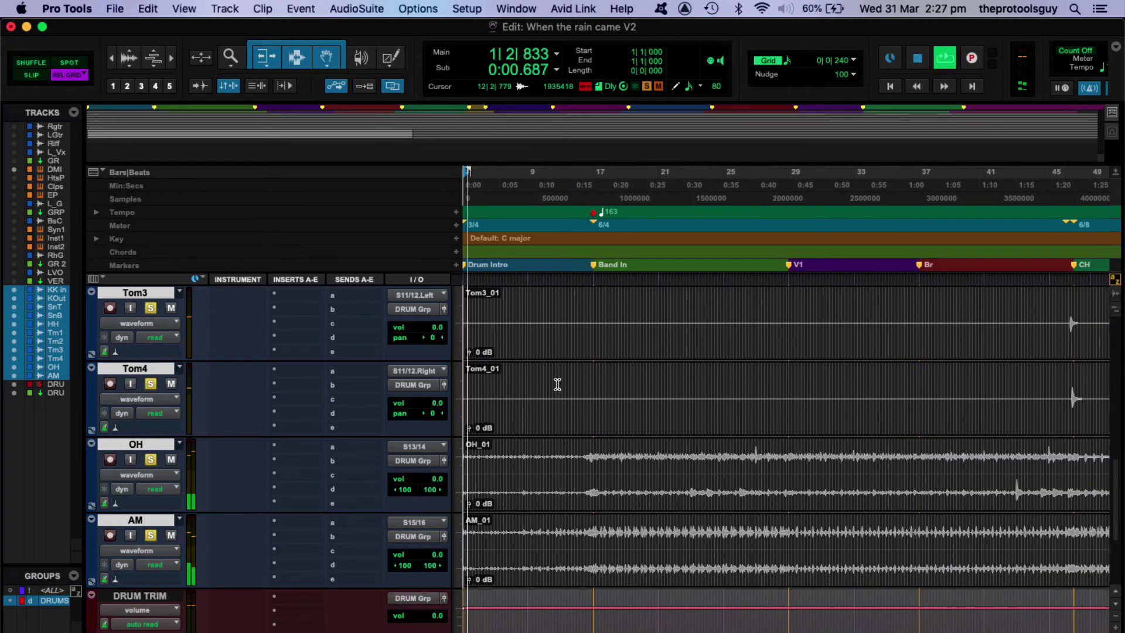
scroll(558, 387, "up", 5)
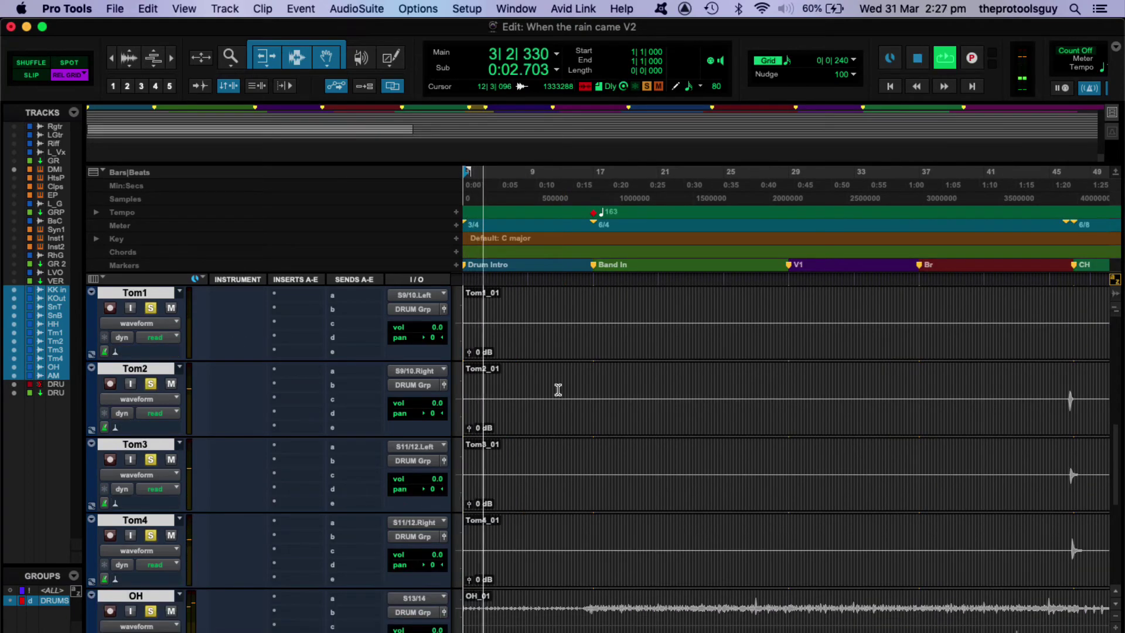
scroll(558, 390, "up", 6)
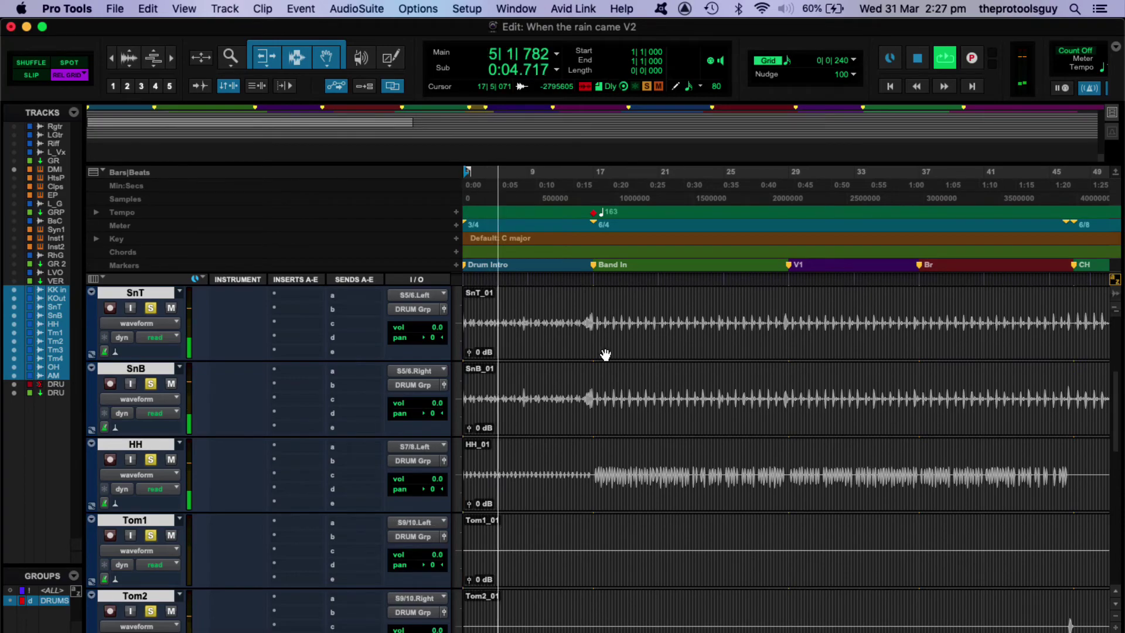
left_click(569, 201)
left_click(586, 200)
scroll(725, 446, "up", 4)
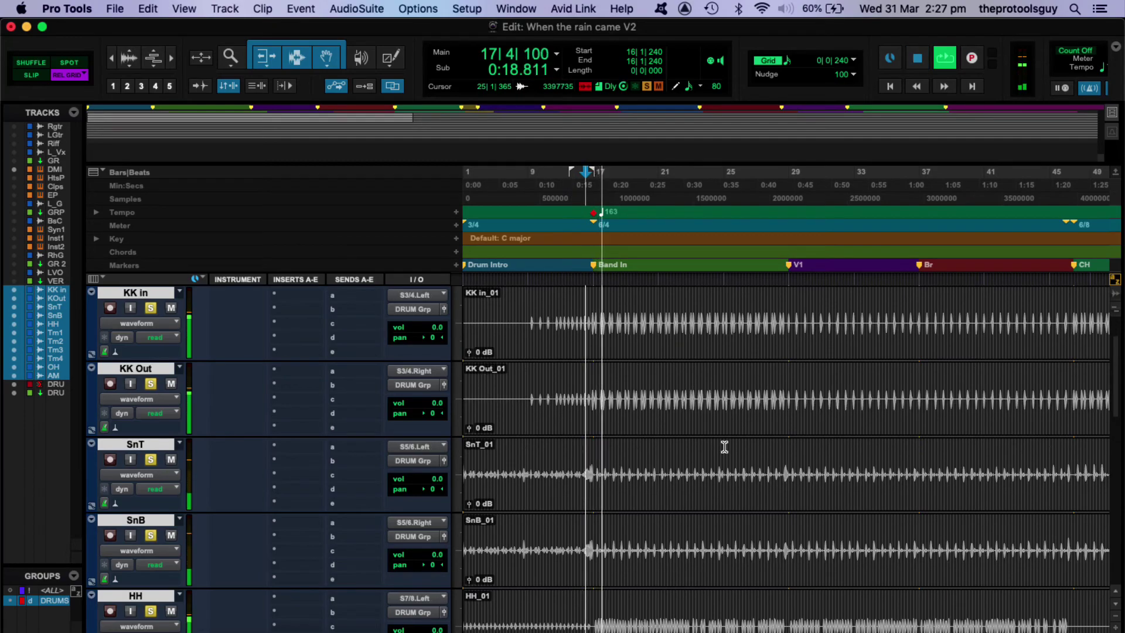
- In the Mix window, pull HH down to -14.5 dB and AM down to about -8.6 dB
key("super+equal")
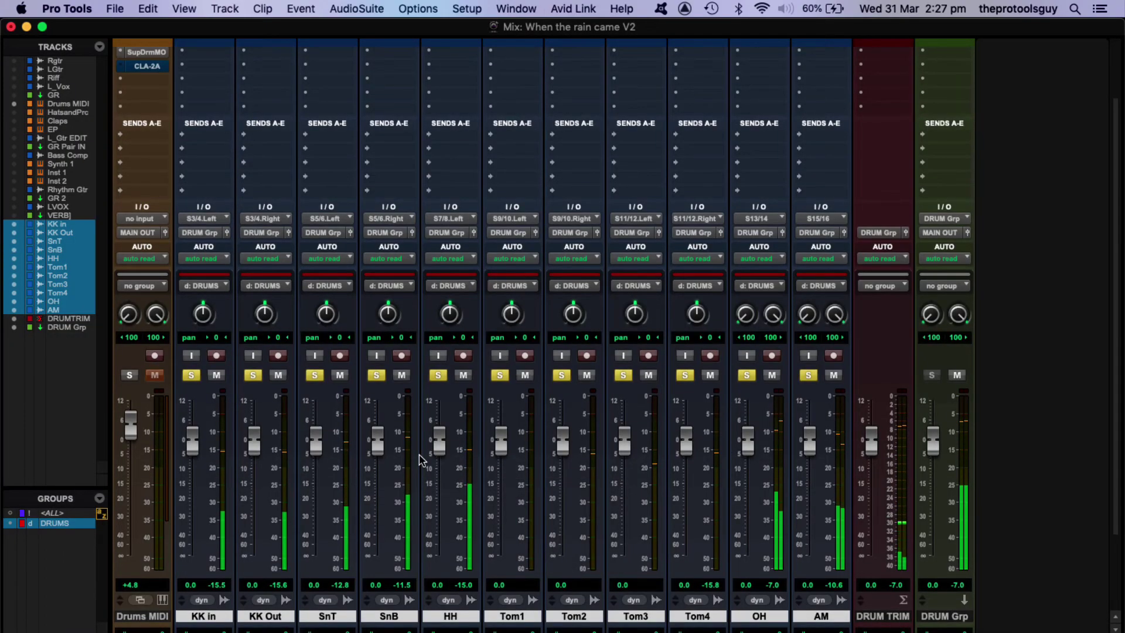
left_click_drag(438, 441, 439, 483)
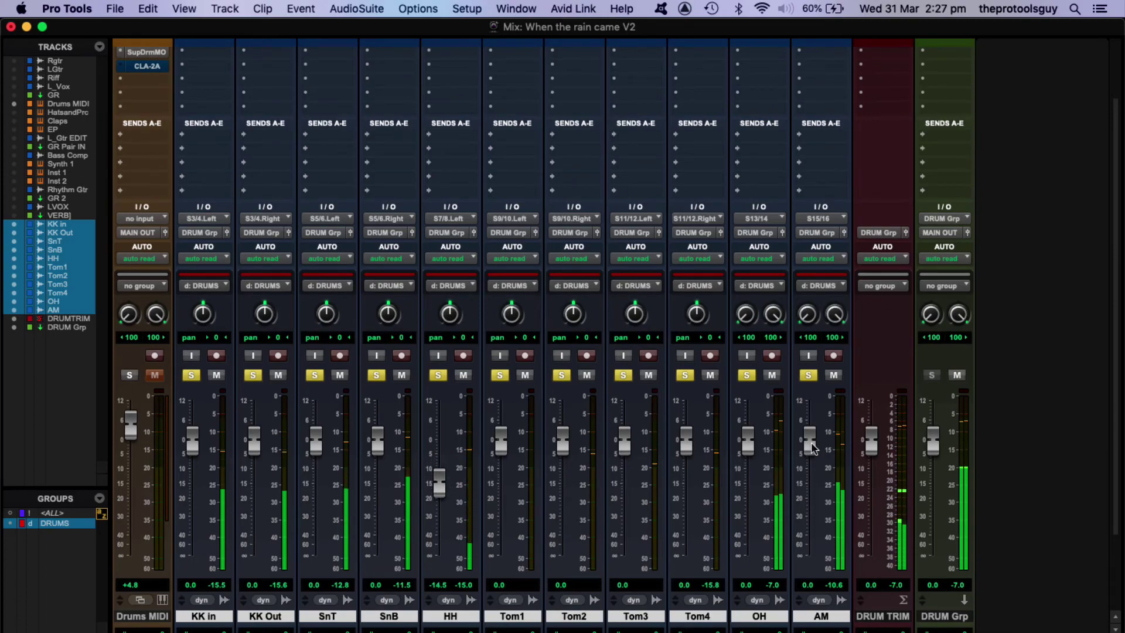
left_click_drag(807, 443, 815, 467)
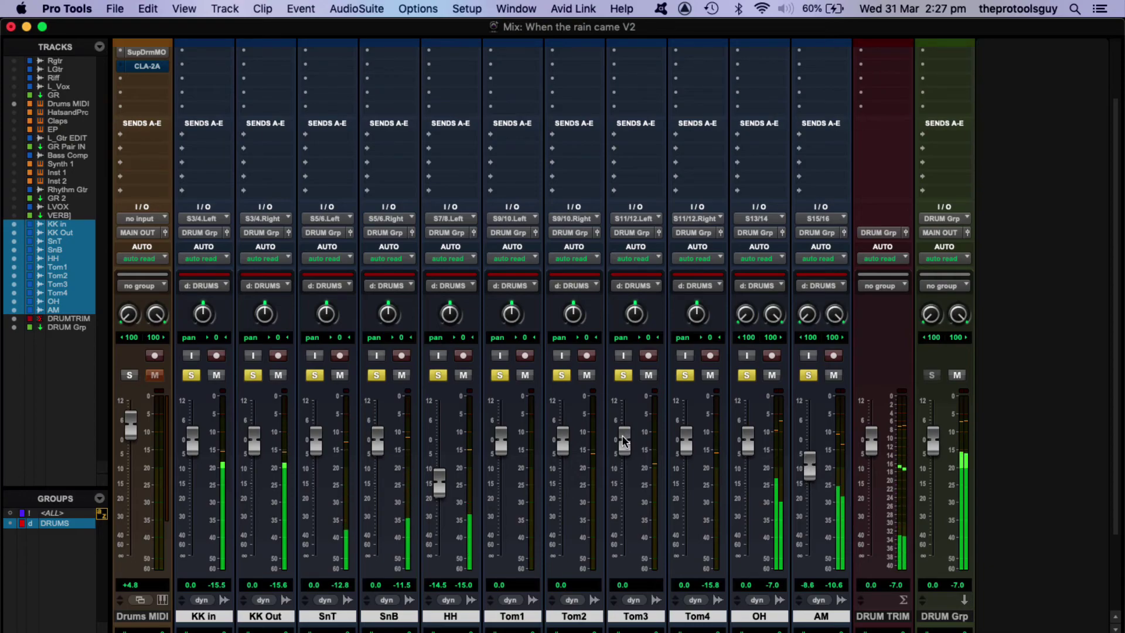